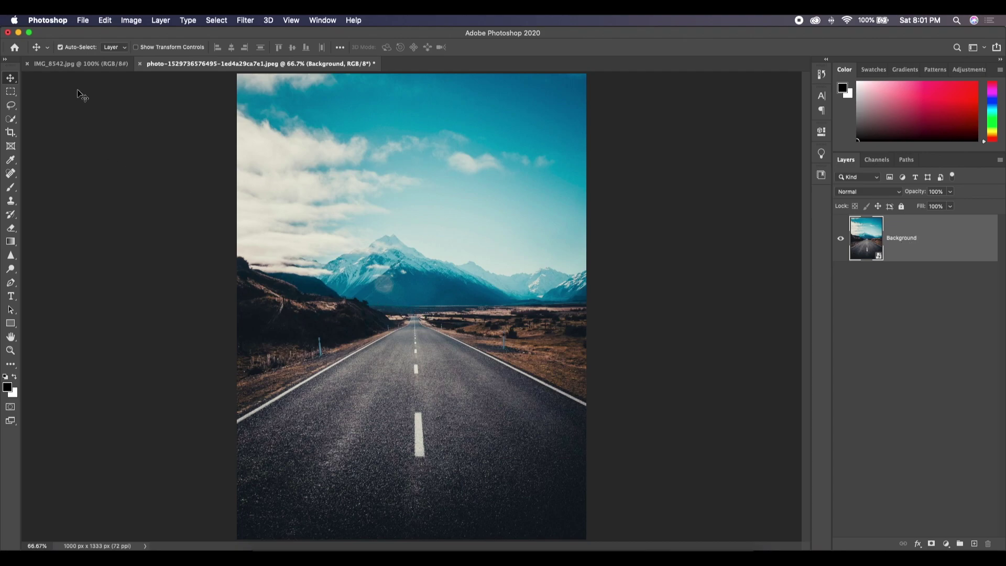
# Step: Copy the IMG_8542 woman-in-water photo and paste it as Layer 1 onto the mountain road photo
pyautogui.click(71, 64)
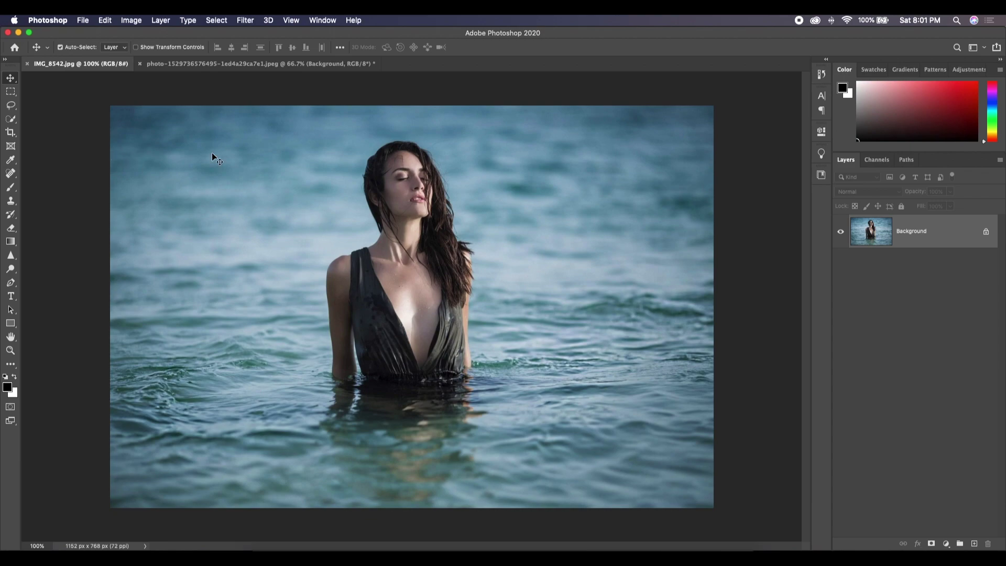
pyautogui.click(986, 233)
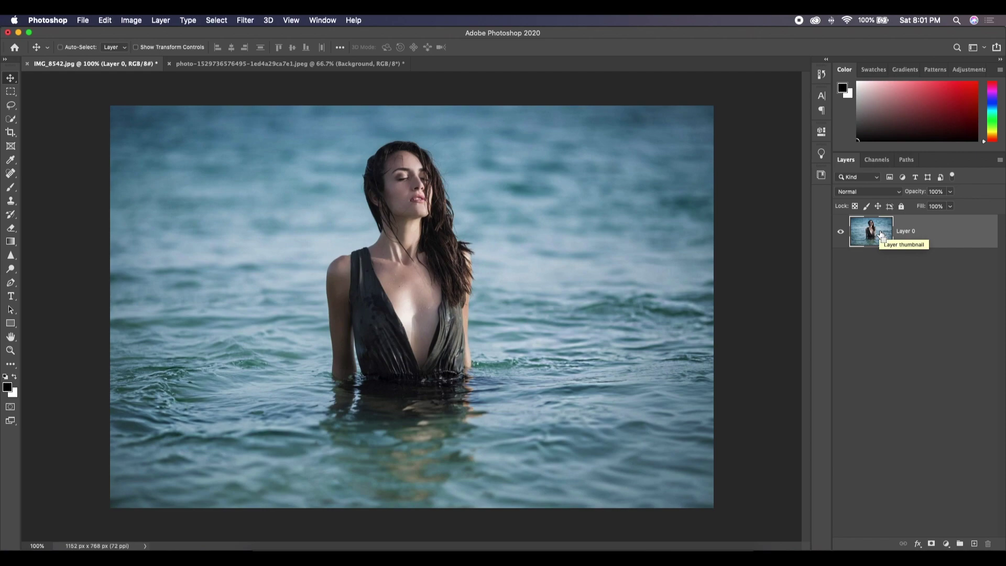
pyautogui.press('super+c')
pyautogui.click(217, 64)
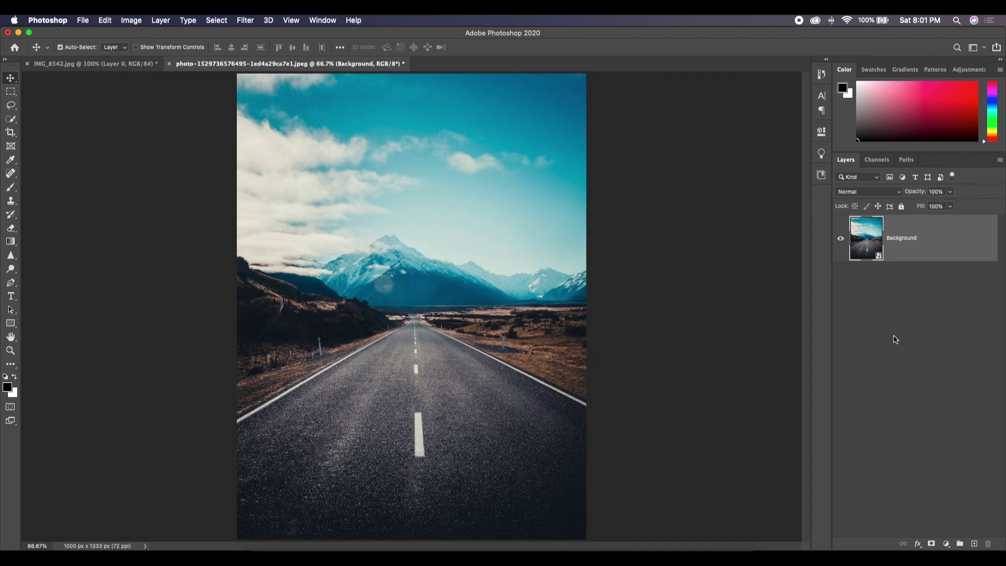
pyautogui.press('super+v')
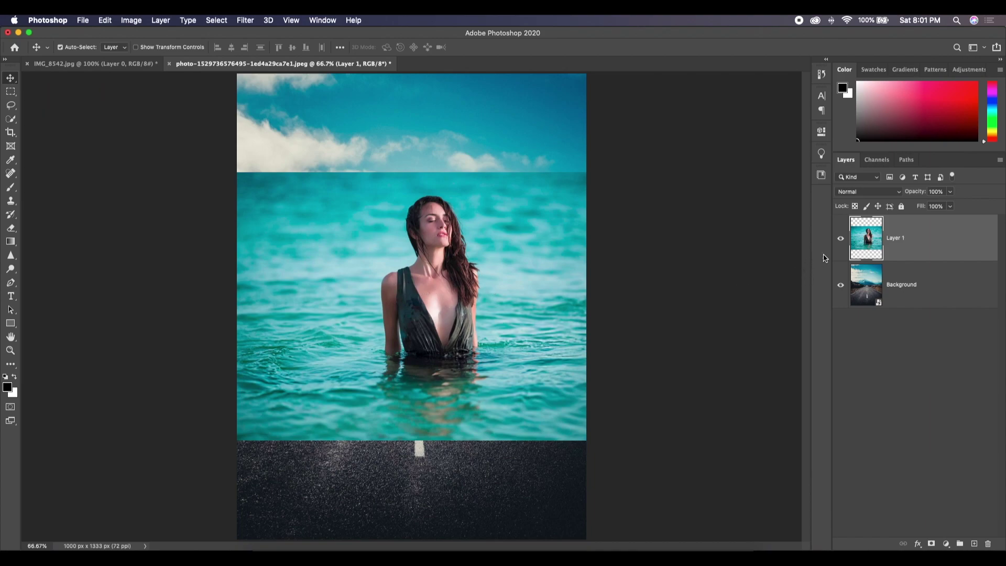
# Step: Drag Layer 1 down flush with the canvas bottom and zoom out to 50%
pyautogui.moveTo(405, 301); pyautogui.dragTo(413, 400)
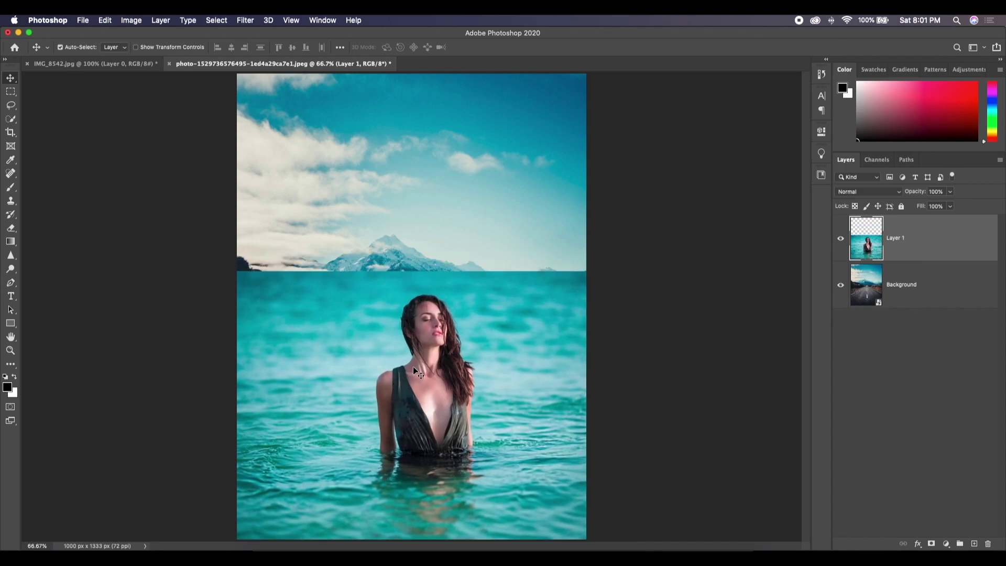
pyautogui.press('super+minus')
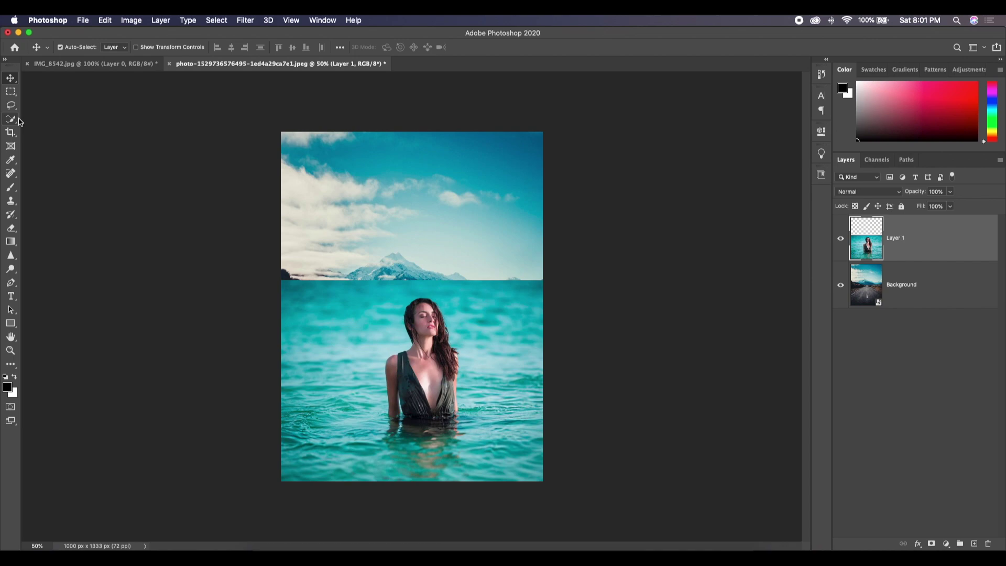
# Step: Quick-select the woman, subtracting extra areas, and mask Layer 1 to her silhouette
pyautogui.click(11, 120)
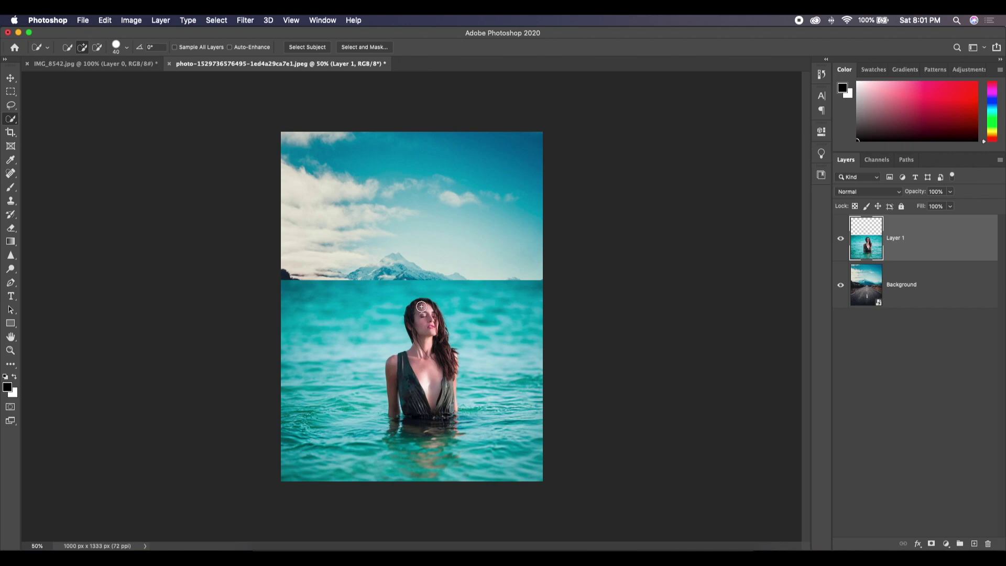
pyautogui.moveTo(421, 306)
pyautogui.mouseDown()
pyautogui.moveTo(417, 320)
pyautogui.moveTo(429, 314)
pyautogui.moveTo(435, 330)
pyautogui.moveTo(421, 329)
pyautogui.moveTo(414, 368)
pyautogui.moveTo(401, 373)
pyautogui.moveTo(421, 409)
pyautogui.moveTo(446, 370)
pyautogui.mouseUp()
pyautogui.press('alt')
pyautogui.click(931, 545)
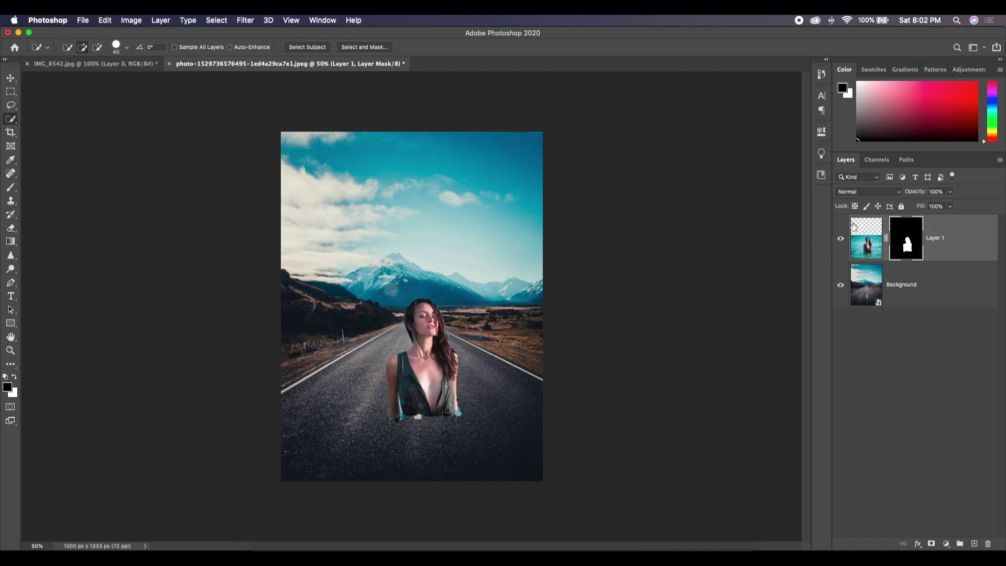
# Step: Duplicate the masked woman layer and target the original Layer 1's mask
pyautogui.click(865, 243)
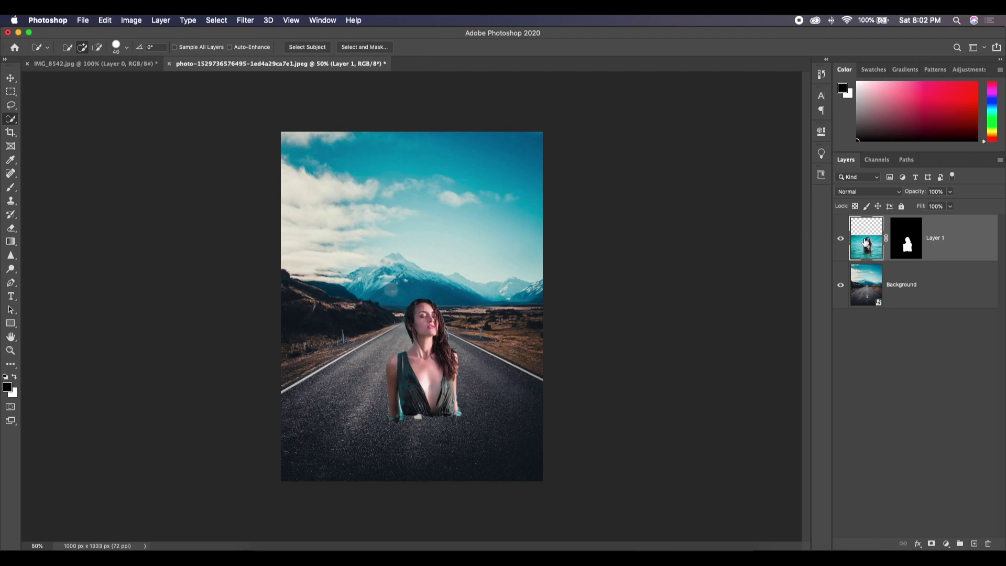
pyautogui.press('super+j')
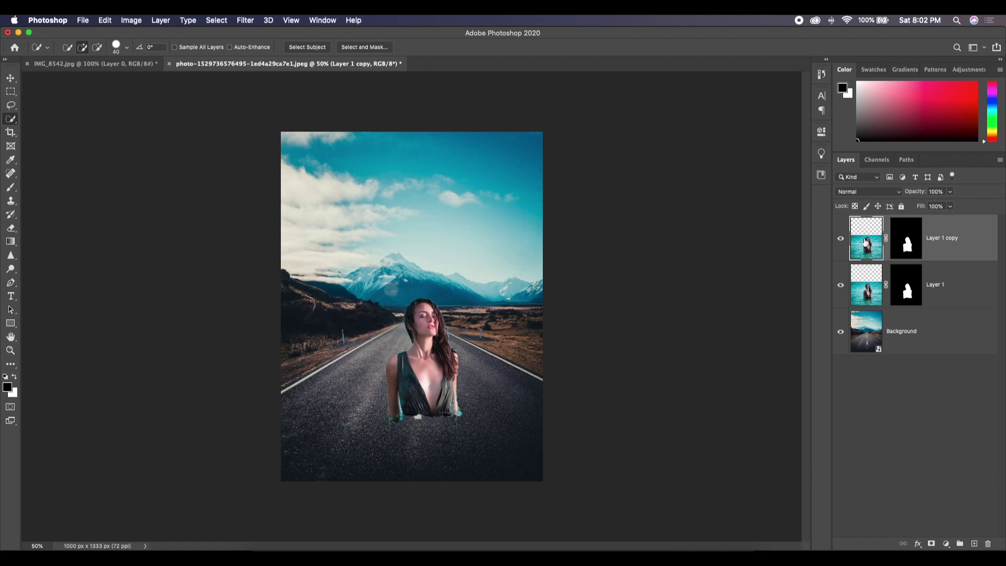
pyautogui.click(864, 284)
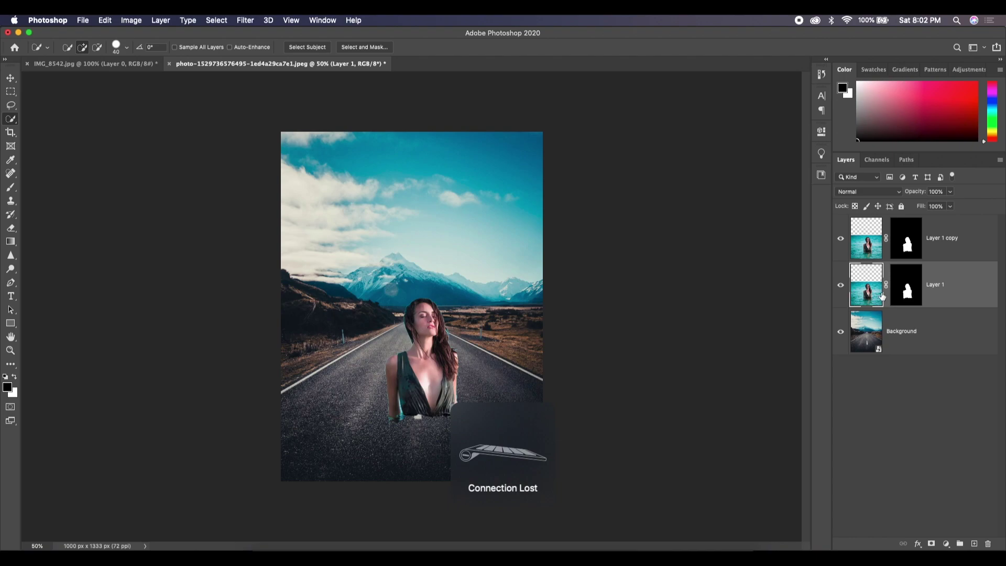
pyautogui.click(908, 291)
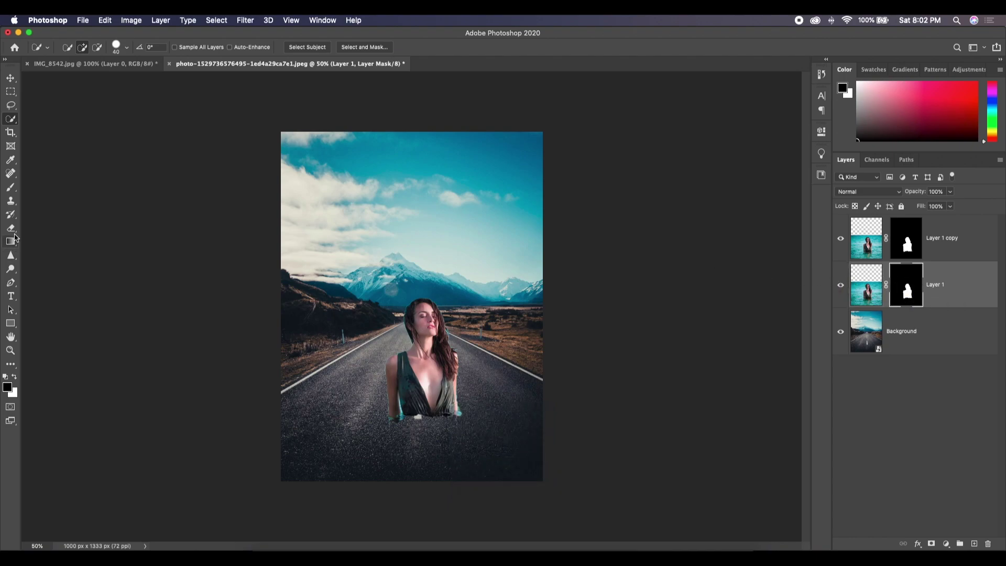
# Step: Paint white on the mask with a soft 150 px brush to reveal teal water around her waist
pyautogui.press('b')
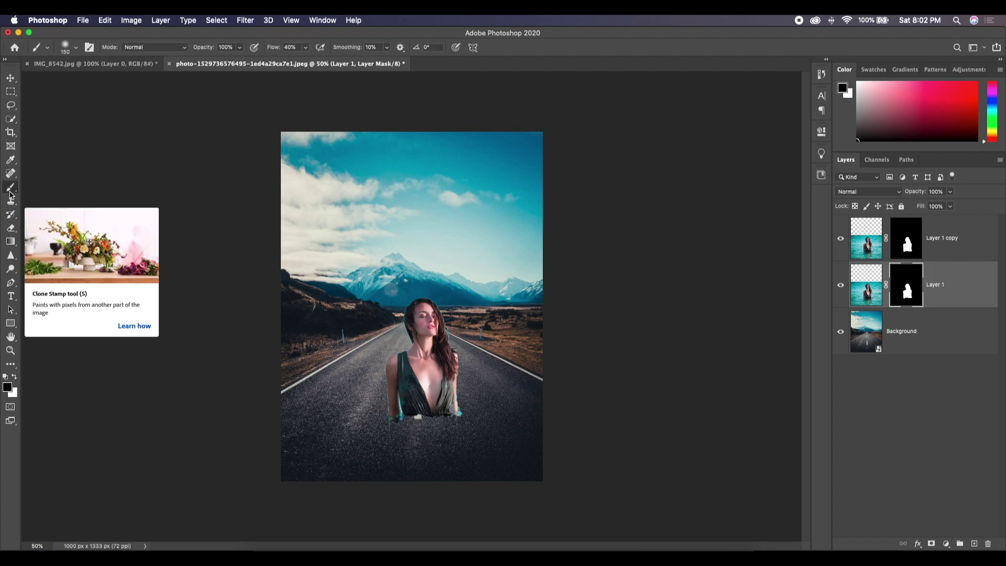
pyautogui.click(75, 48)
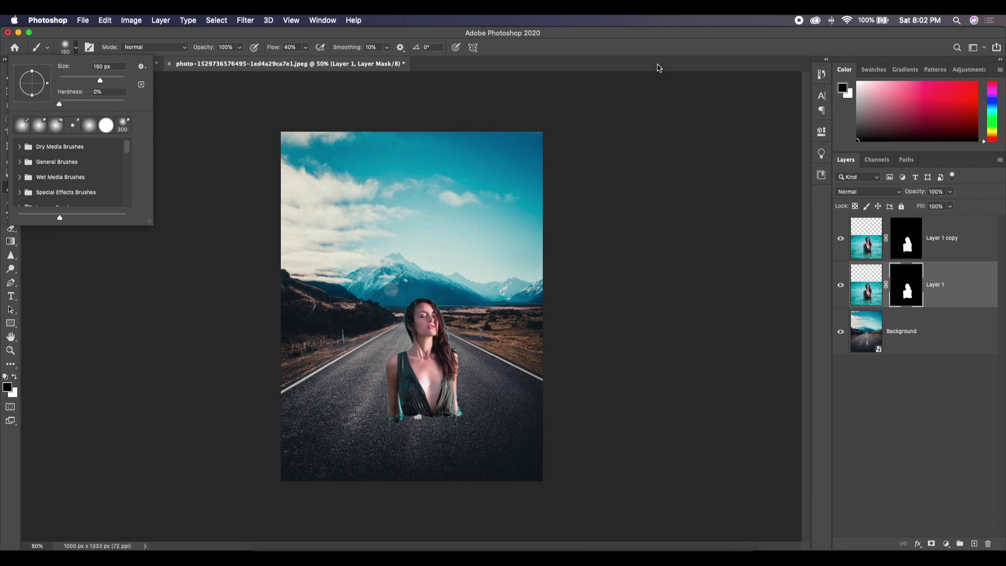
pyautogui.click(659, 53)
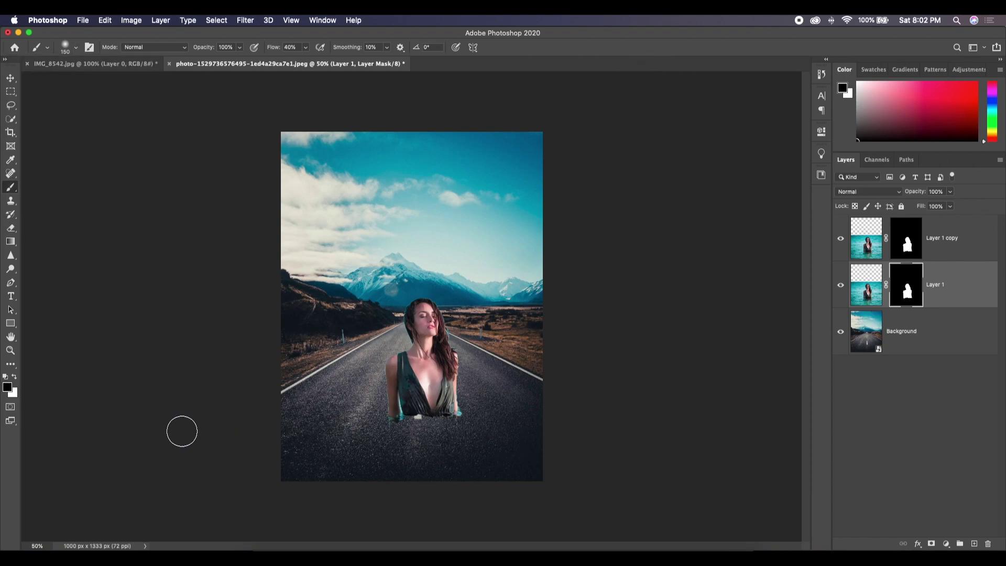
pyautogui.press('x')
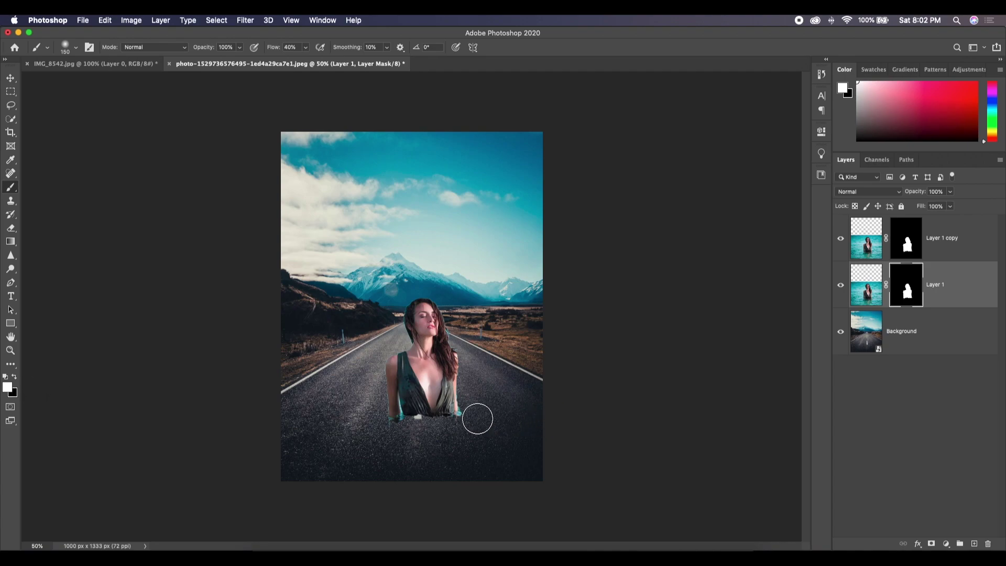
pyautogui.moveTo(478, 417)
pyautogui.mouseDown()
pyautogui.moveTo(448, 419)
pyautogui.moveTo(360, 405)
pyautogui.mouseUp()
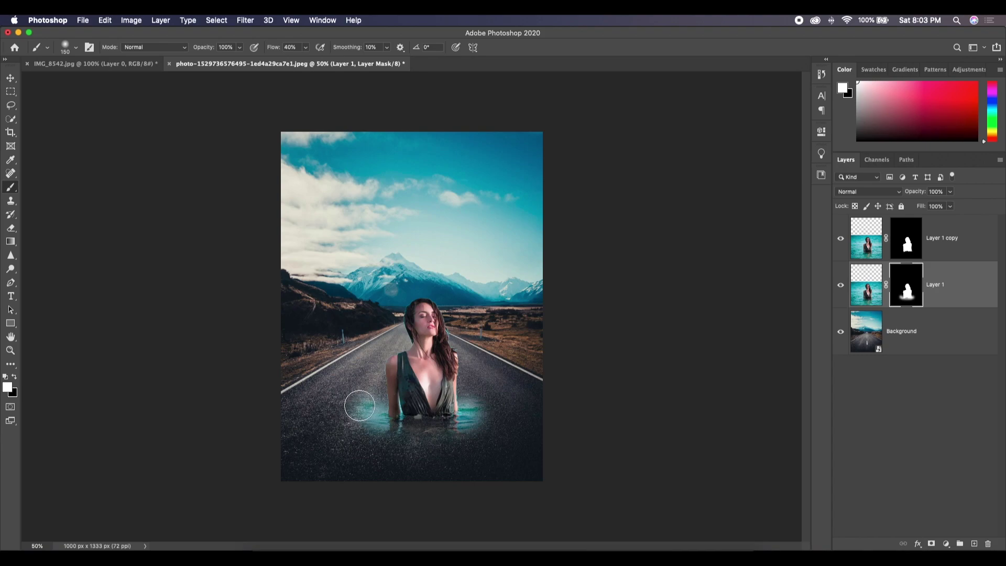
pyautogui.press(']')
pyautogui.press(']')
pyautogui.press(']')
pyautogui.press(']')
pyautogui.press(']')
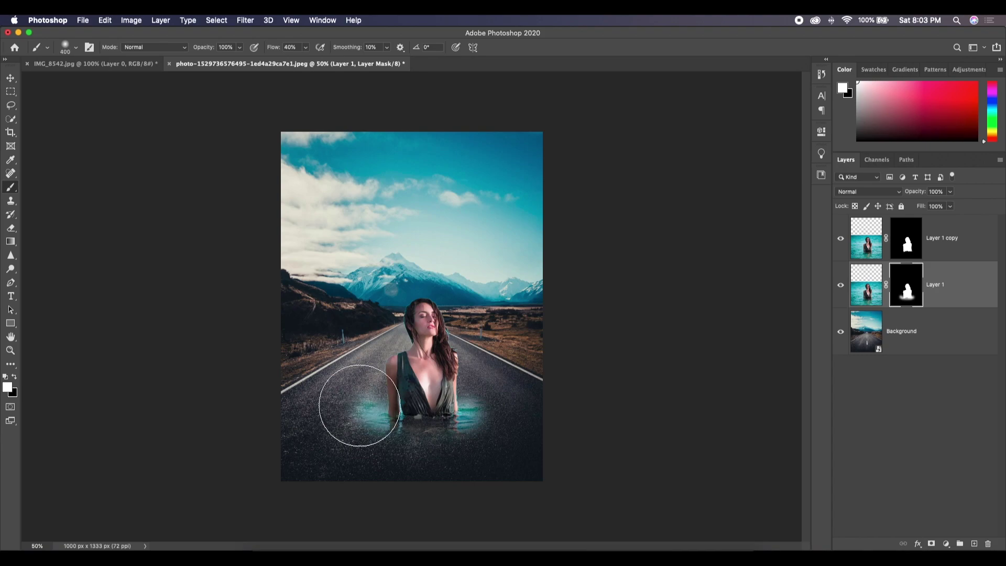
pyautogui.moveTo(359, 406)
pyautogui.mouseDown()
pyautogui.moveTo(352, 410)
pyautogui.moveTo(435, 409)
pyautogui.moveTo(440, 400)
pyautogui.moveTo(451, 414)
pyautogui.moveTo(432, 437)
pyautogui.moveTo(386, 441)
pyautogui.moveTo(341, 420)
pyautogui.moveTo(357, 402)
pyautogui.moveTo(474, 398)
pyautogui.moveTo(490, 411)
pyautogui.moveTo(481, 427)
pyautogui.moveTo(434, 454)
pyautogui.moveTo(454, 460)
pyautogui.moveTo(367, 470)
pyautogui.moveTo(487, 473)
pyautogui.moveTo(344, 472)
pyautogui.moveTo(337, 449)
pyautogui.moveTo(370, 407)
pyautogui.moveTo(490, 434)
pyautogui.moveTo(427, 467)
pyautogui.moveTo(378, 457)
pyautogui.moveTo(321, 427)
pyautogui.moveTo(440, 416)
pyautogui.moveTo(390, 414)
pyautogui.mouseUp()
pyautogui.press('[')
pyautogui.press('[')
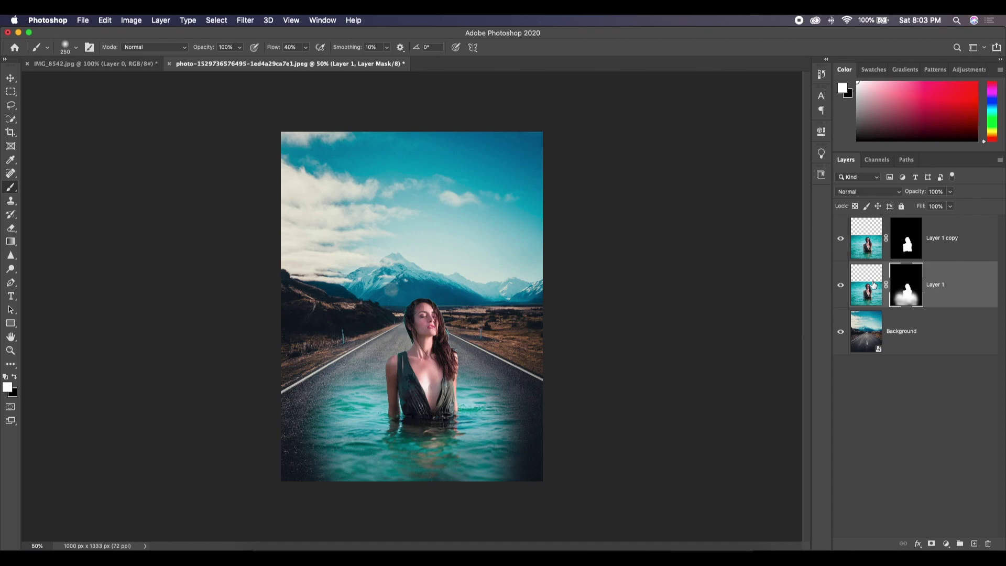
# Step: Set Layer 1's blend mode to Overlay so the water takes on the road's dark texture
pyautogui.click(880, 192)
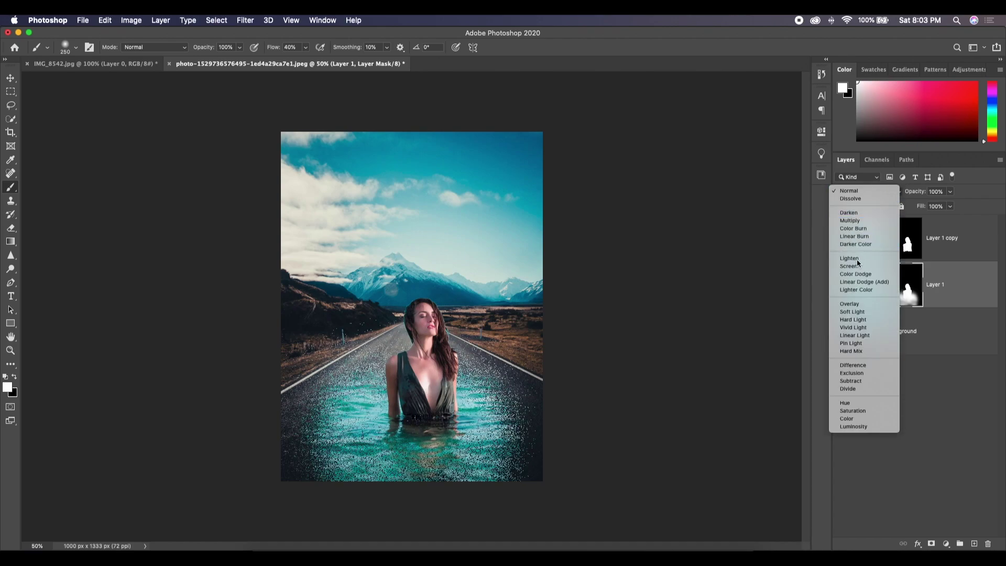
pyautogui.click(849, 303)
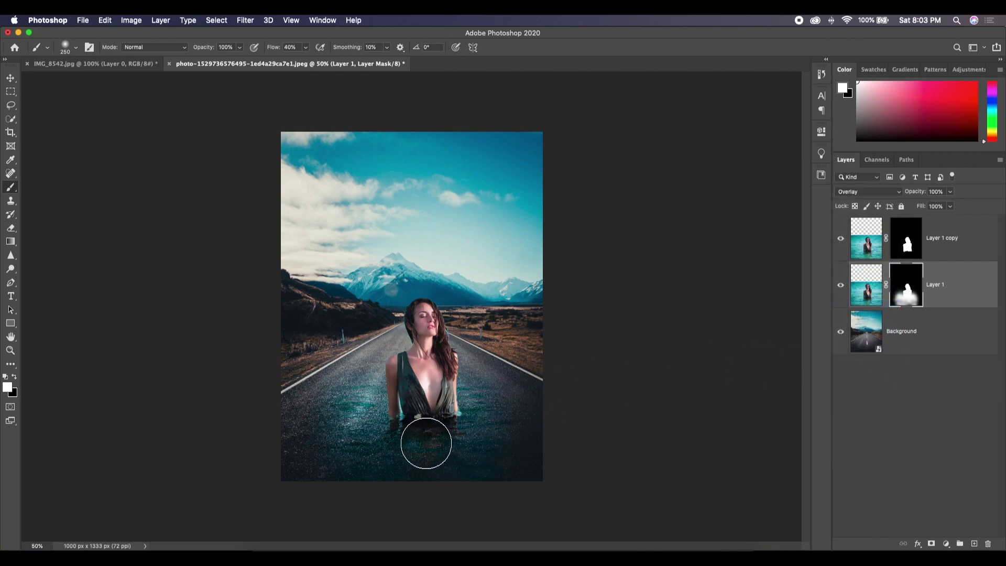
pyautogui.moveTo(453, 418)
pyautogui.mouseDown()
pyautogui.moveTo(409, 426)
pyautogui.moveTo(360, 416)
pyautogui.mouseUp()
pyautogui.click(430, 415)
pyautogui.click(901, 196)
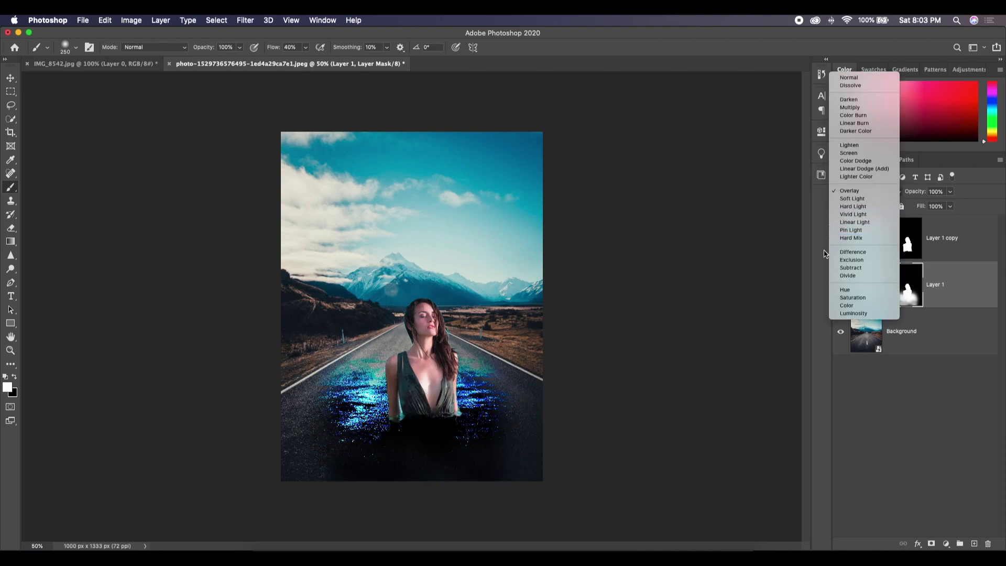
pyautogui.click(849, 193)
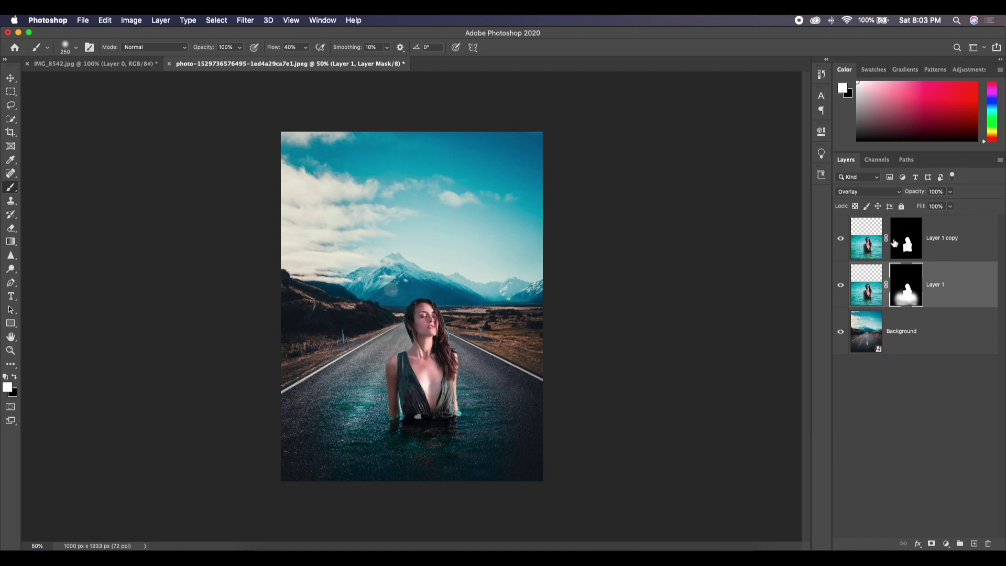
pyautogui.click(867, 244)
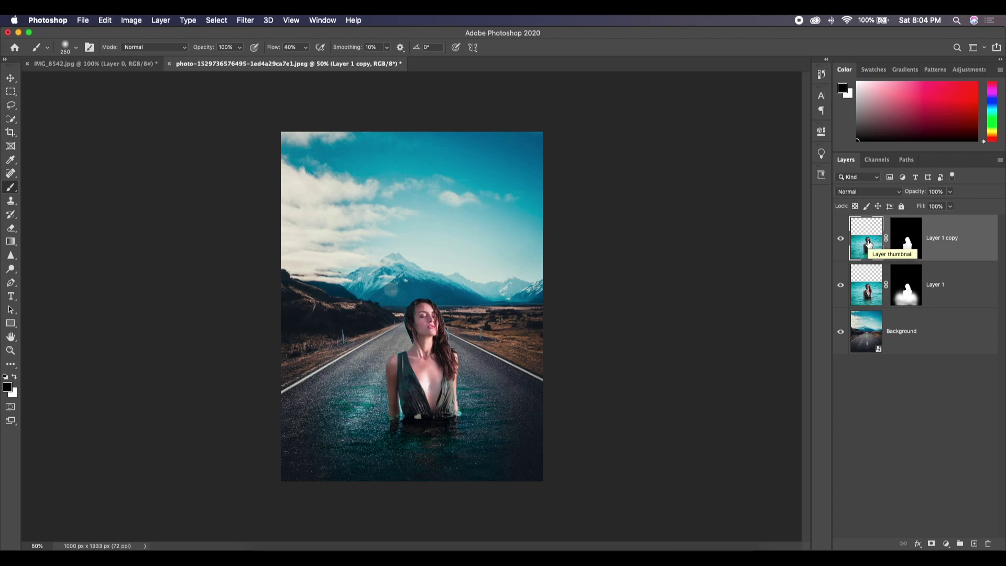
# Step: Add a new Layer 2 and paint black over the lower-right corner with a 700 px brush
pyautogui.click(974, 544)
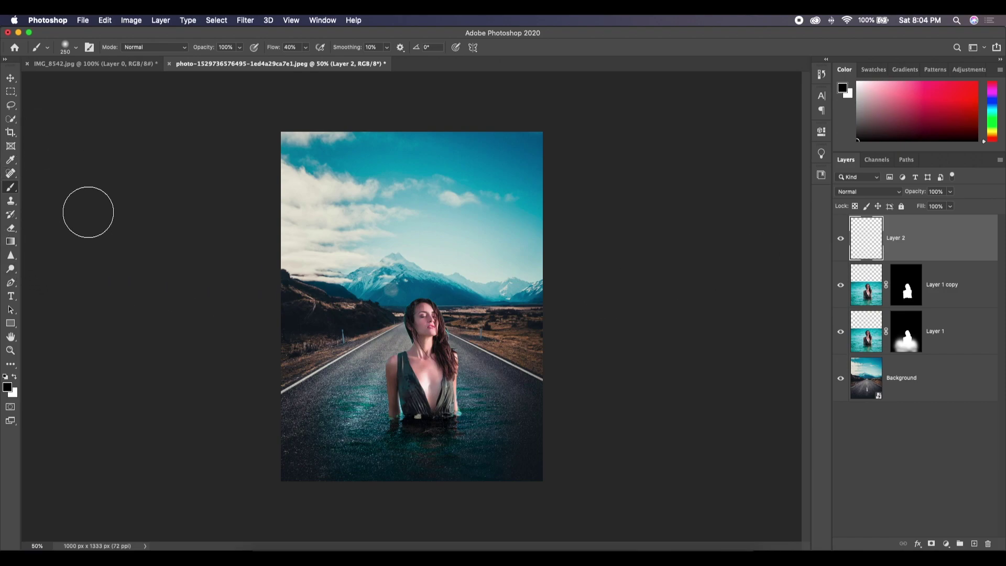
pyautogui.press(']')
pyautogui.press(']')
pyautogui.press(']')
pyautogui.press(']')
pyautogui.press(']')
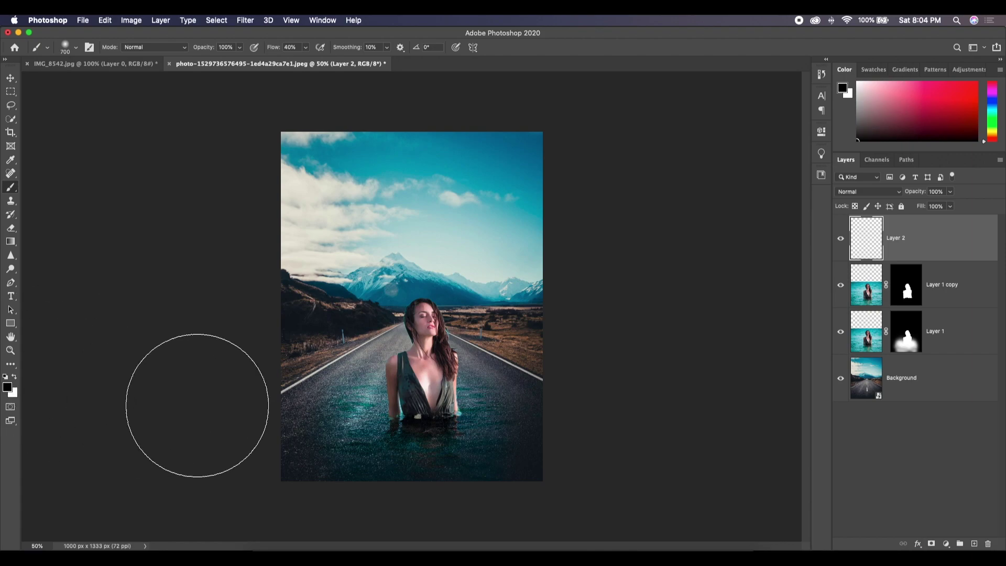
pyautogui.moveTo(558, 453)
pyautogui.mouseDown()
pyautogui.moveTo(463, 489)
pyautogui.moveTo(314, 494)
pyautogui.moveTo(284, 470)
pyautogui.moveTo(263, 396)
pyautogui.moveTo(255, 166)
pyautogui.moveTo(263, 152)
pyautogui.moveTo(291, 136)
pyautogui.moveTo(507, 134)
pyautogui.moveTo(539, 155)
pyautogui.moveTo(553, 203)
pyautogui.moveTo(566, 362)
pyautogui.moveTo(444, 160)
pyautogui.moveTo(289, 144)
pyautogui.moveTo(251, 196)
pyautogui.moveTo(254, 320)
pyautogui.mouseUp()
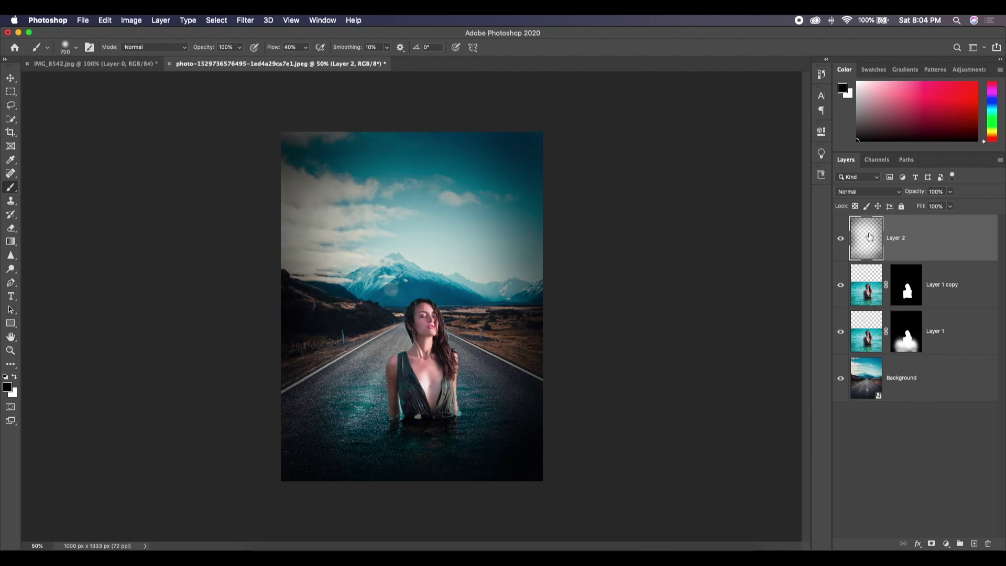
# Step: Try Layer 2 in Overlay mode, compare it on and off, then delete it
pyautogui.click(898, 194)
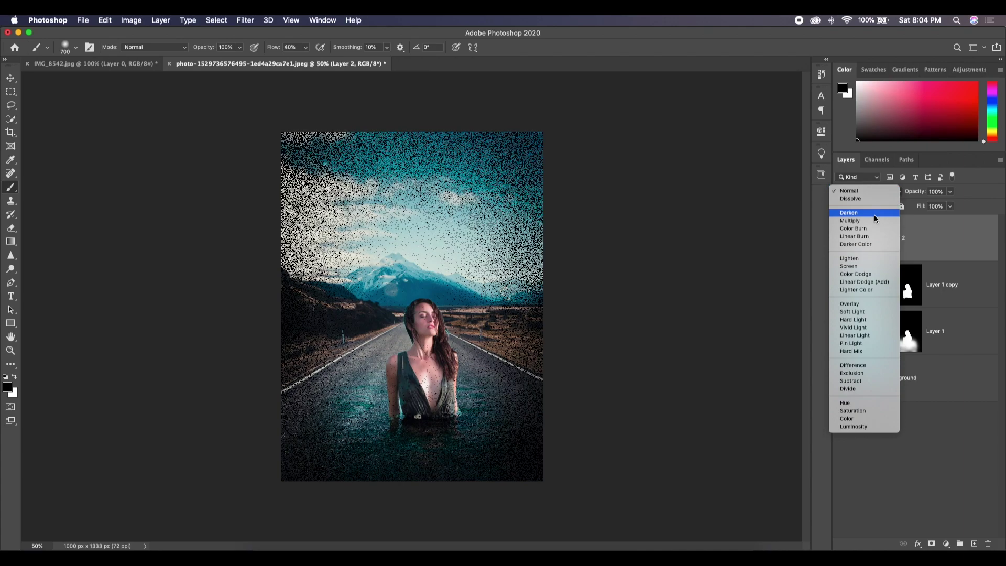
pyautogui.click(869, 304)
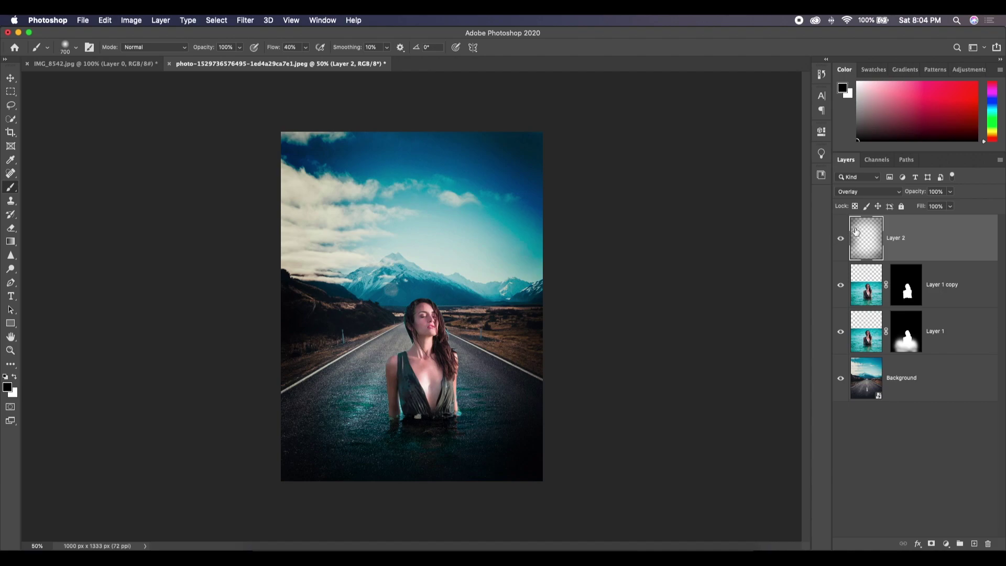
pyautogui.click(841, 240)
pyautogui.click(841, 240)
pyautogui.click(841, 239)
pyautogui.press('BackSpace')
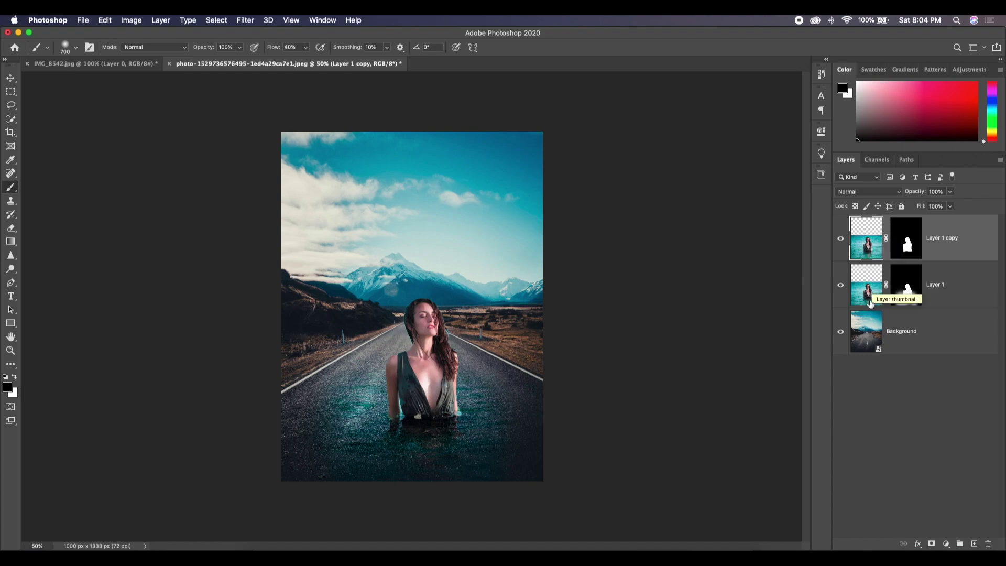
# Step: Group Layer 1 and Layer 1 copy and name the group 'subject'
pyautogui.keyDown('shift'); pyautogui.click(870, 300); pyautogui.keyUp('shift')
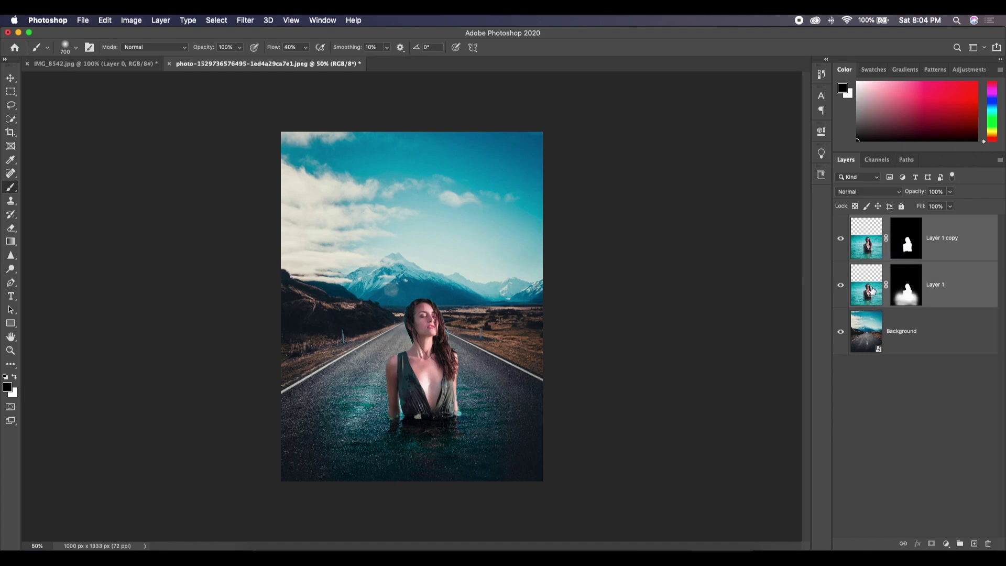
pyautogui.click(899, 415)
pyautogui.click(868, 247)
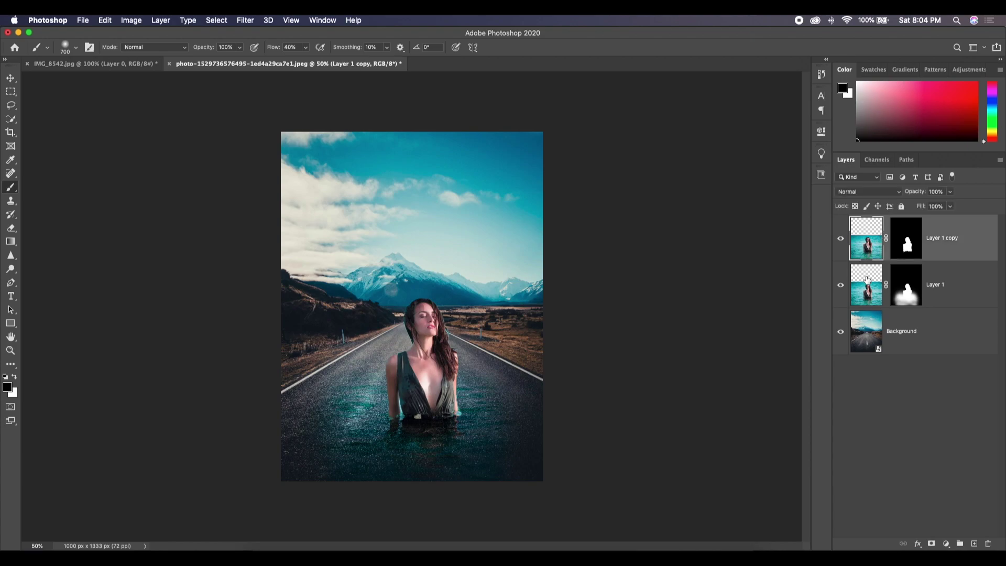
pyautogui.keyDown('shift'); pyautogui.click(866, 268); pyautogui.keyUp('shift')
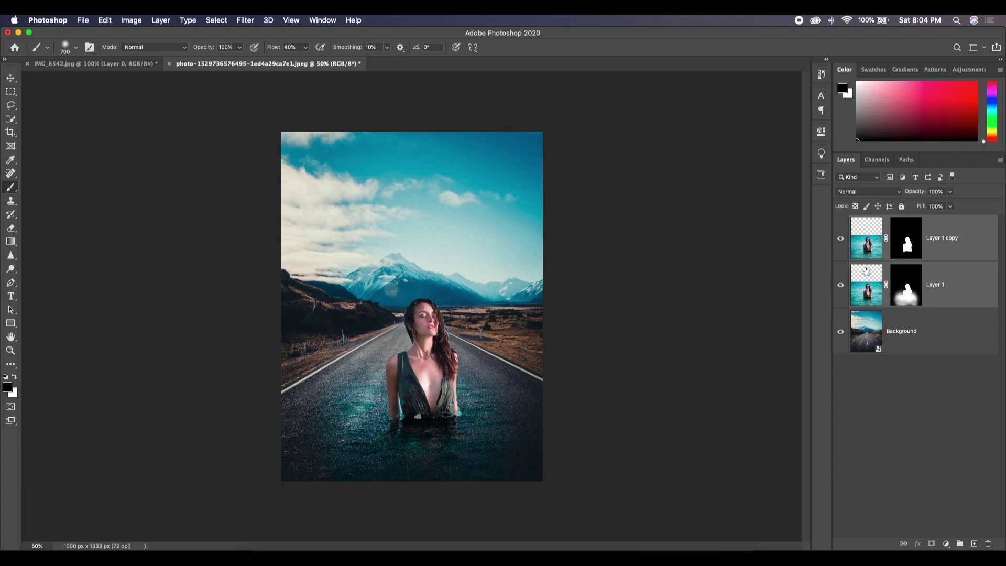
pyautogui.press('super+g')
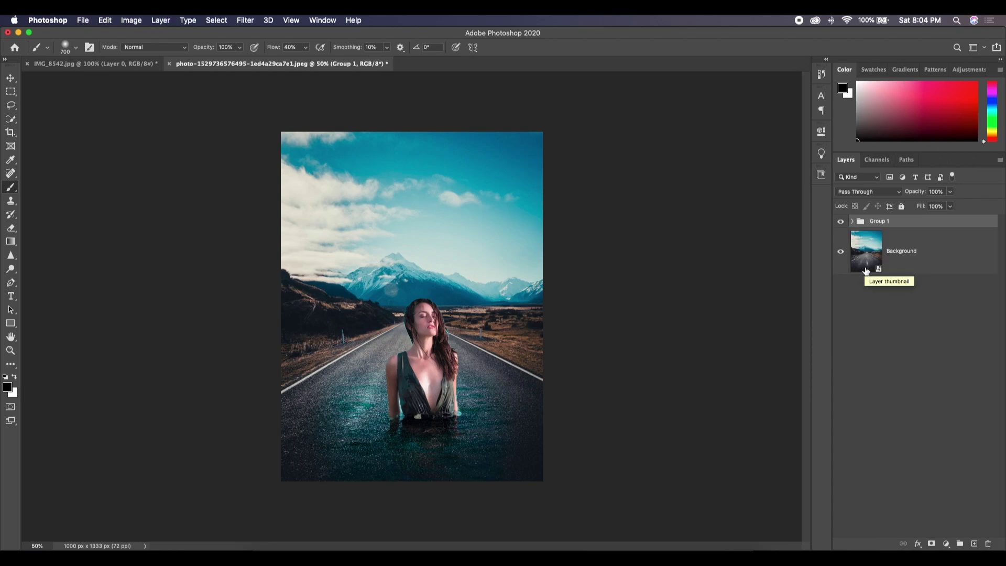
pyautogui.doubleClick(878, 223)
pyautogui.write('subject')
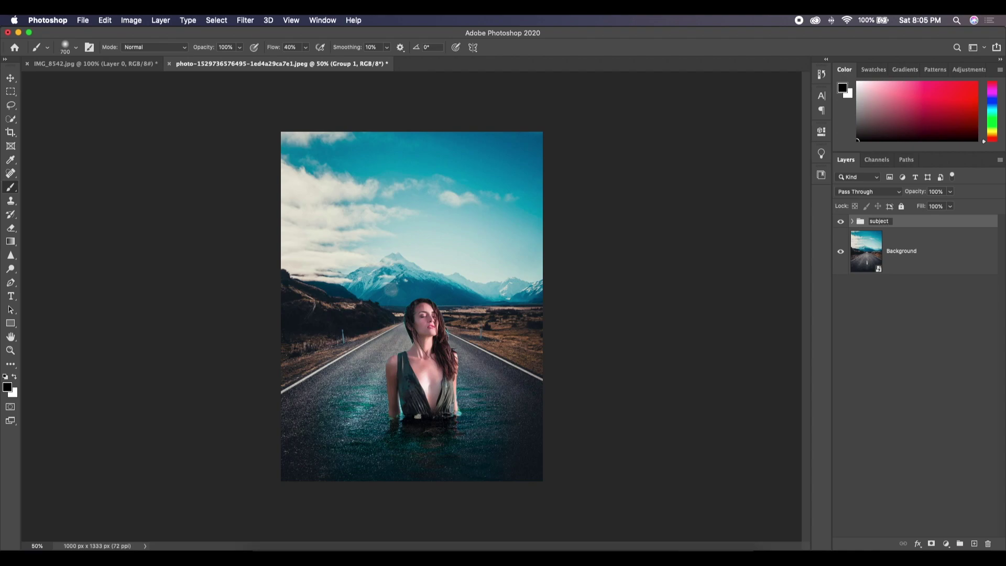
pyautogui.press('Return')
# Step: Add a Hue/Saturation layer with Hue +10 and Saturation -38, leaving Colorize off
pyautogui.click(946, 544)
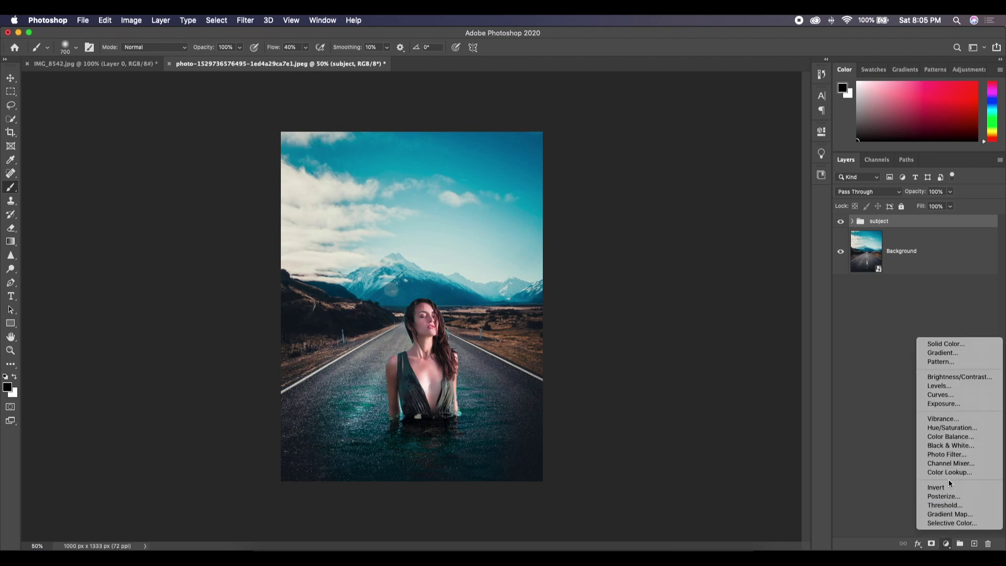
pyautogui.click(952, 434)
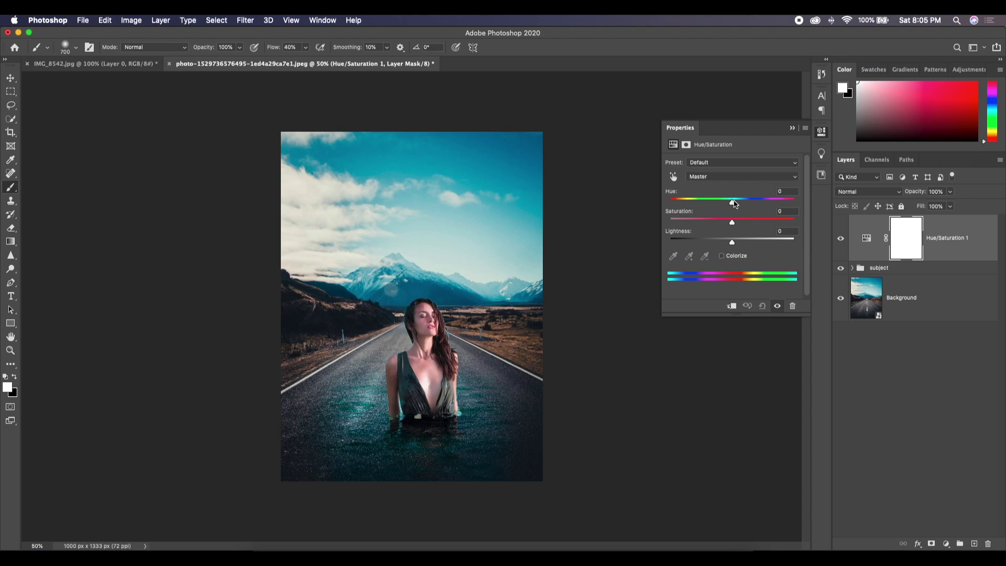
pyautogui.moveTo(734, 203); pyautogui.dragTo(708, 223)
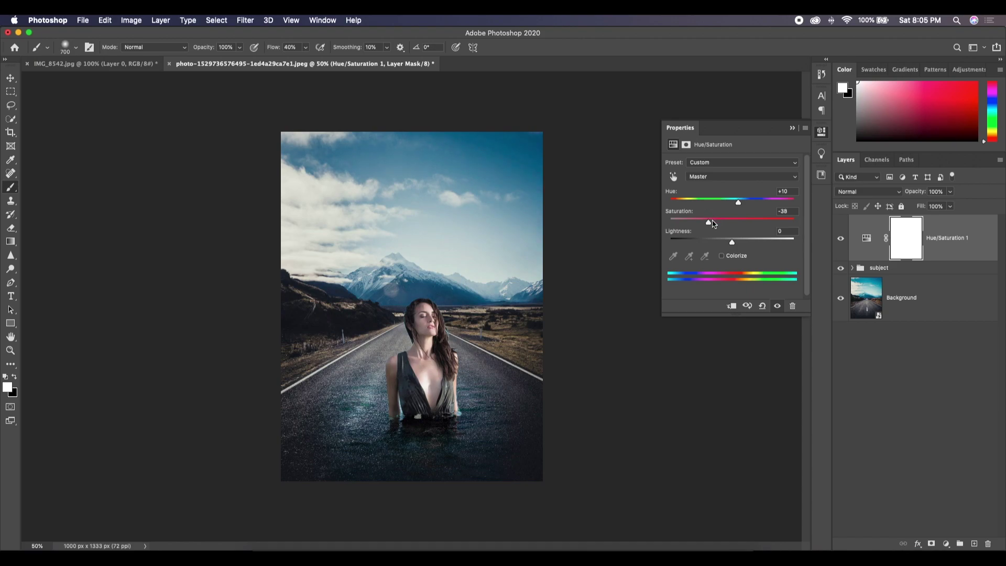
pyautogui.click(722, 256)
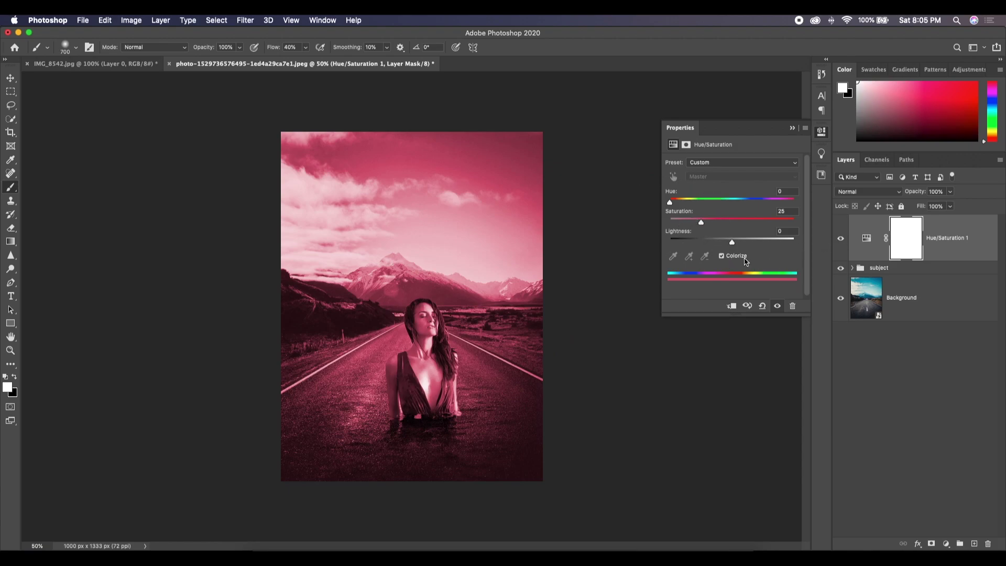
pyautogui.click(722, 258)
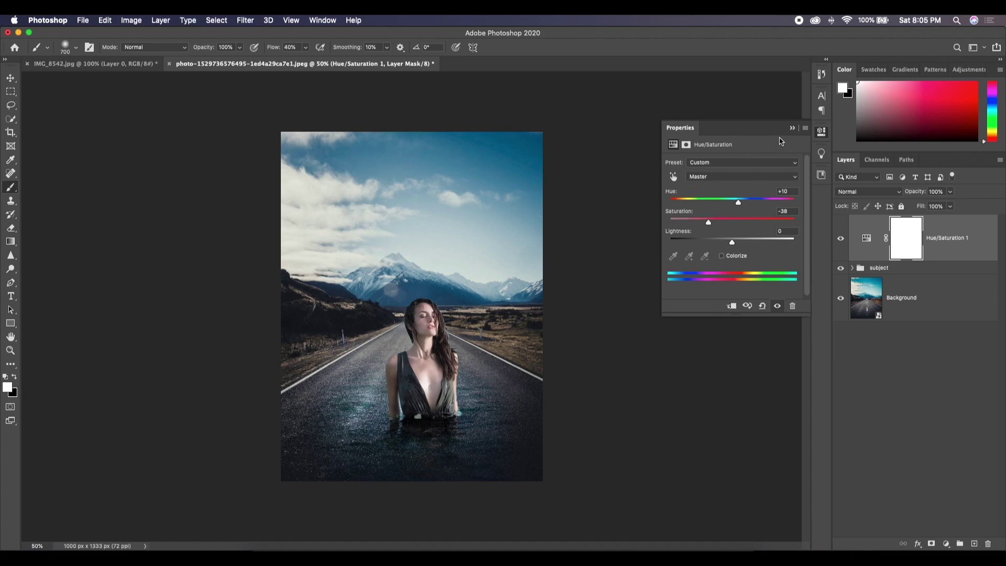
pyautogui.click(792, 127)
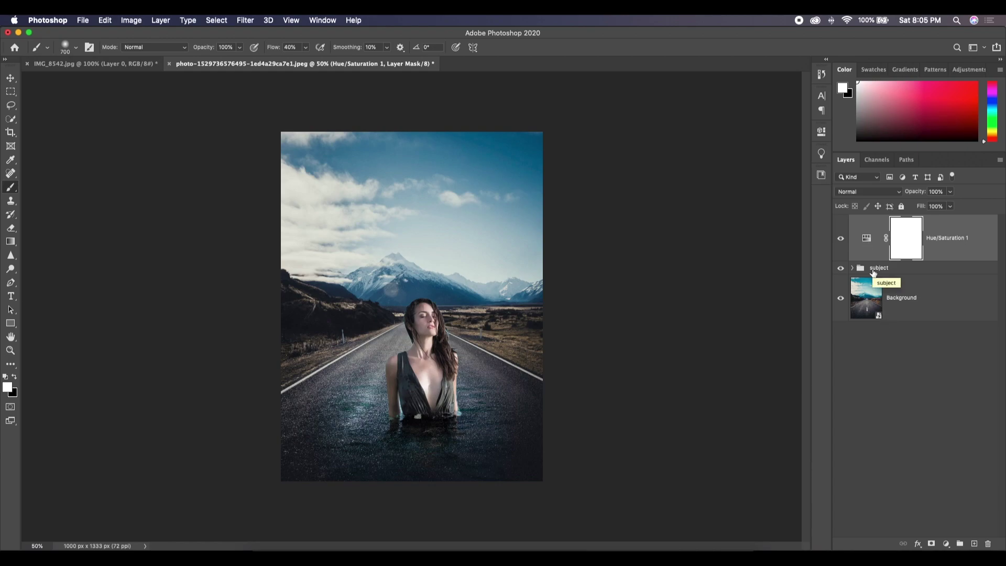
pyautogui.click(946, 545)
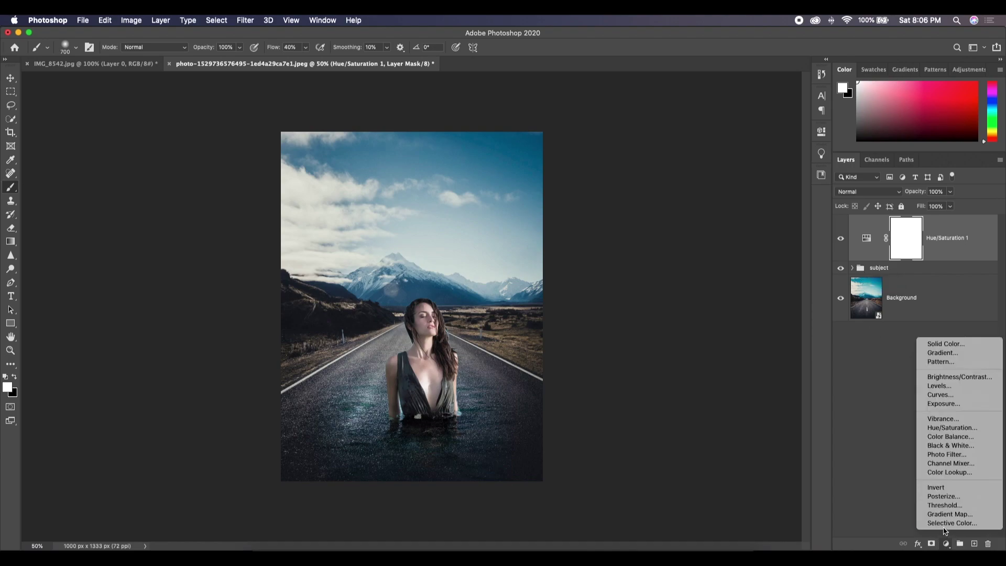
# Step: Add a Color Lookup layer and try Crisp_Winter, NightFromDay, TealOrangePlusContrast, TensionGreen and LateSunset LUTs
pyautogui.click(939, 472)
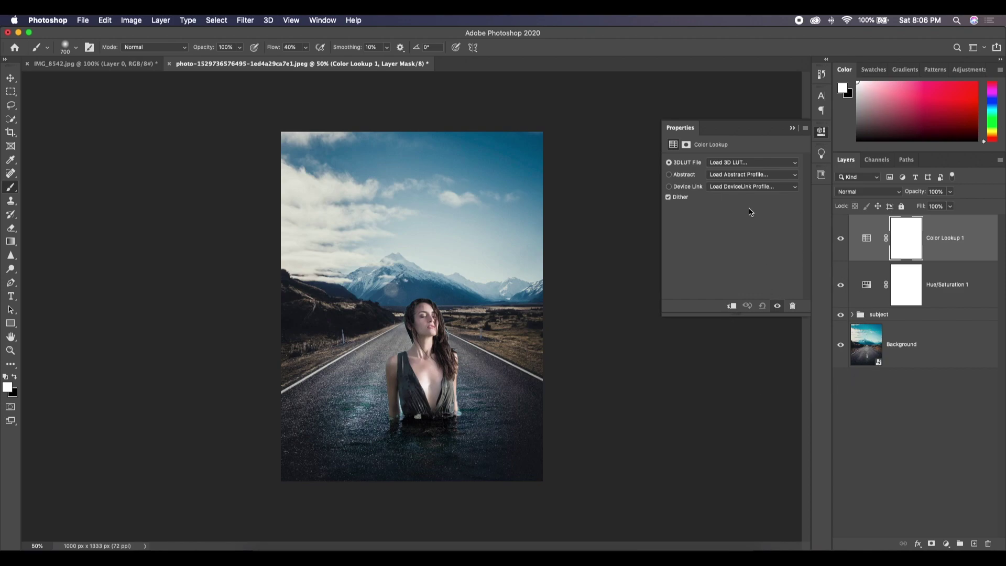
pyautogui.click(797, 166)
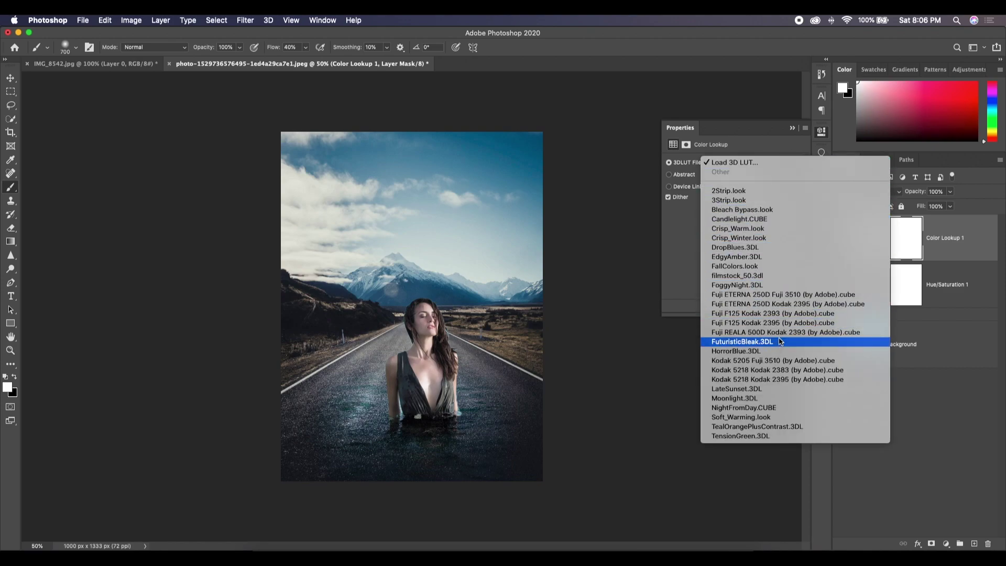
pyautogui.click(748, 240)
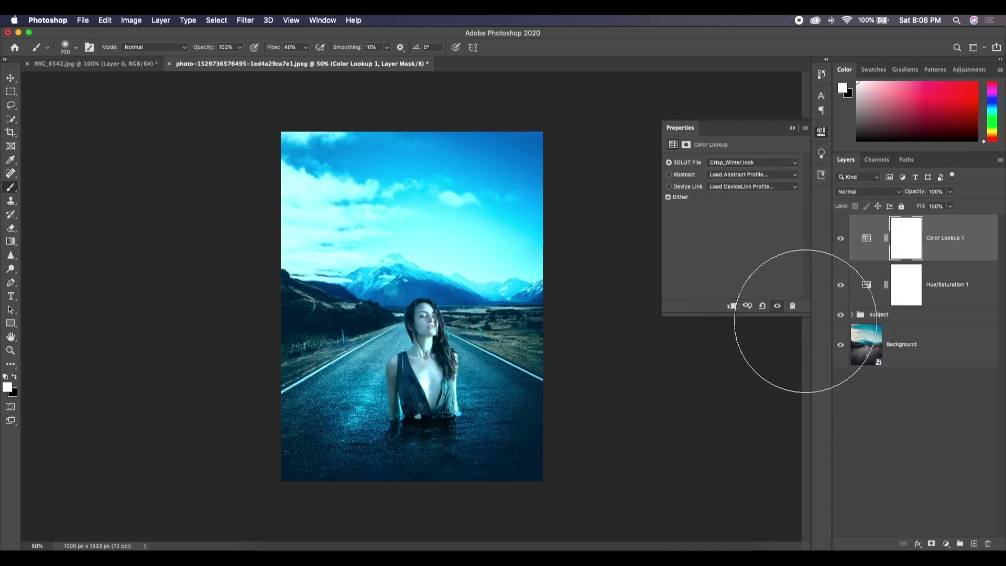
pyautogui.click(795, 164)
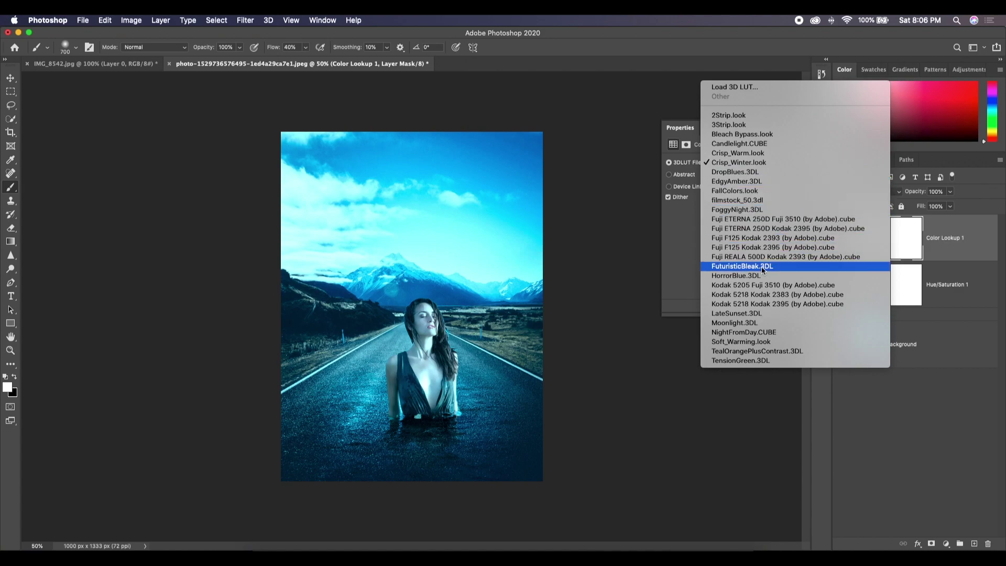
pyautogui.click(758, 335)
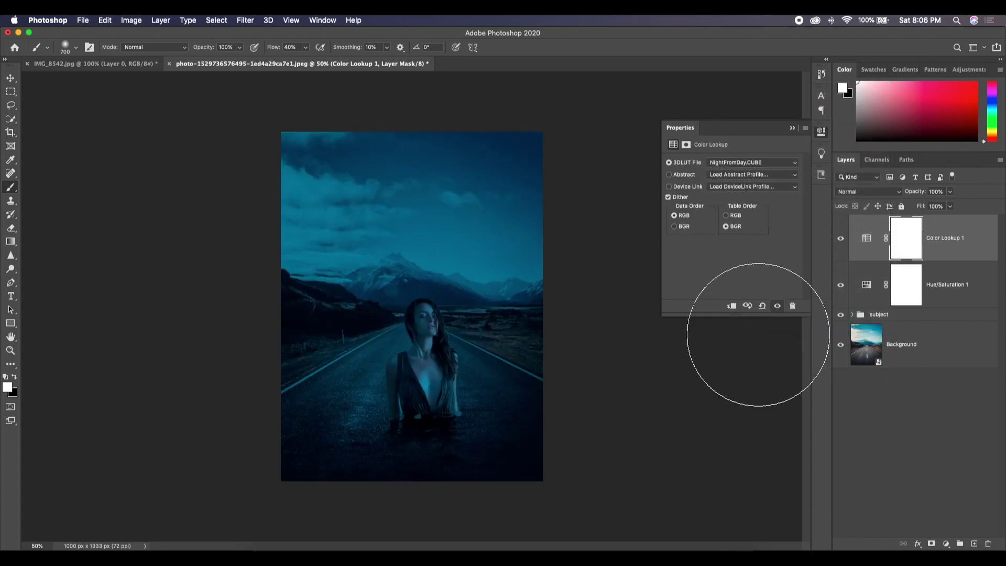
pyautogui.click(796, 165)
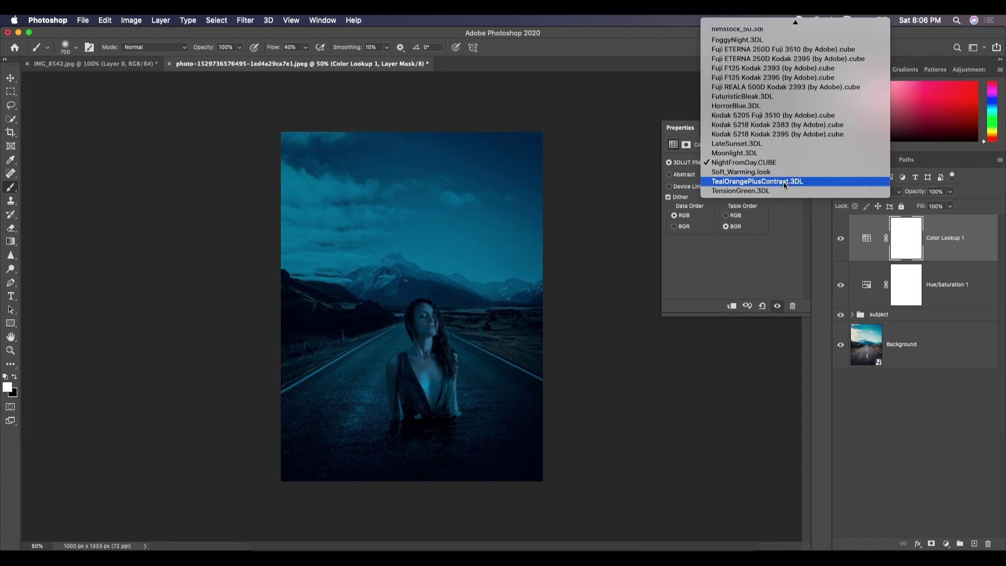
pyautogui.click(784, 181)
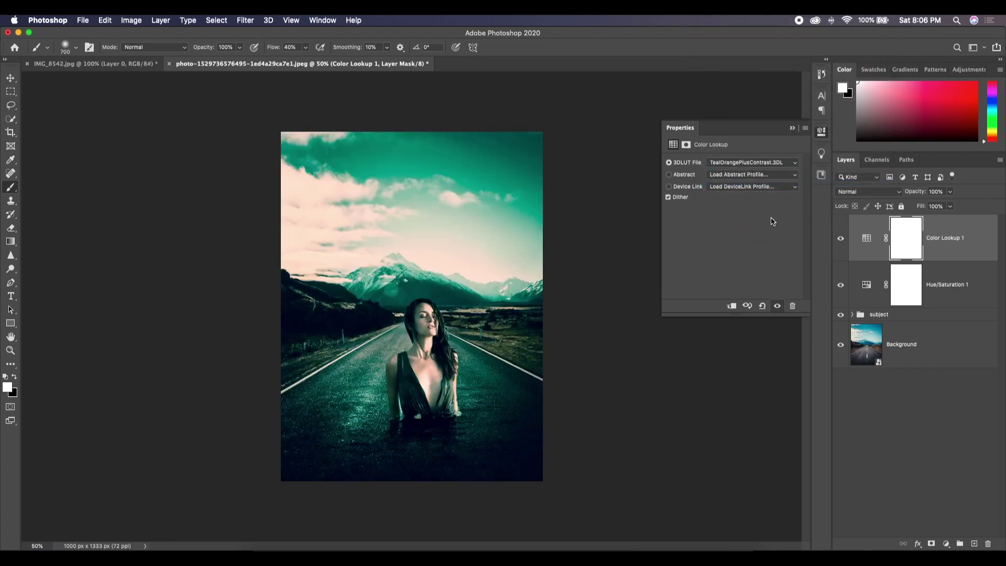
pyautogui.click(794, 166)
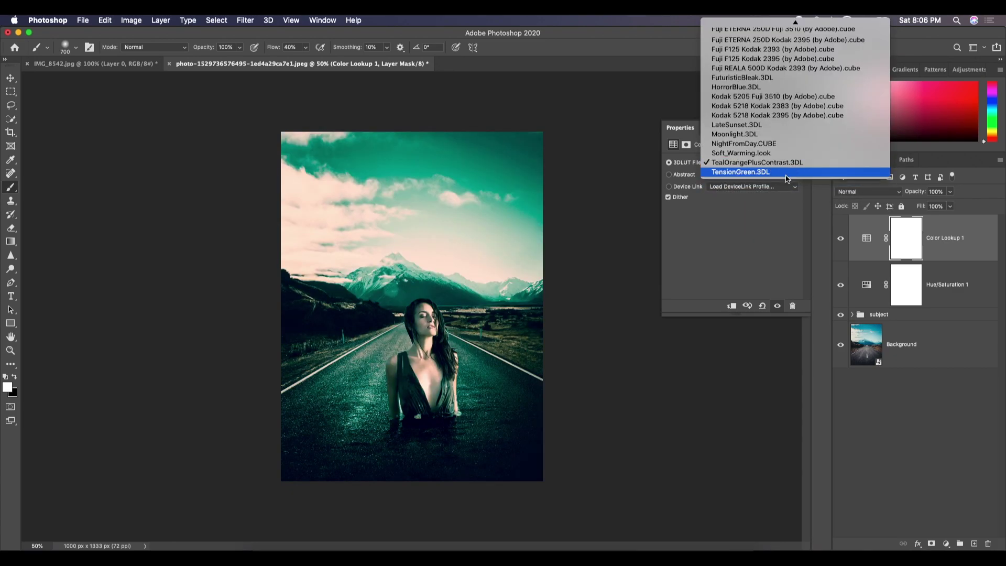
pyautogui.click(786, 173)
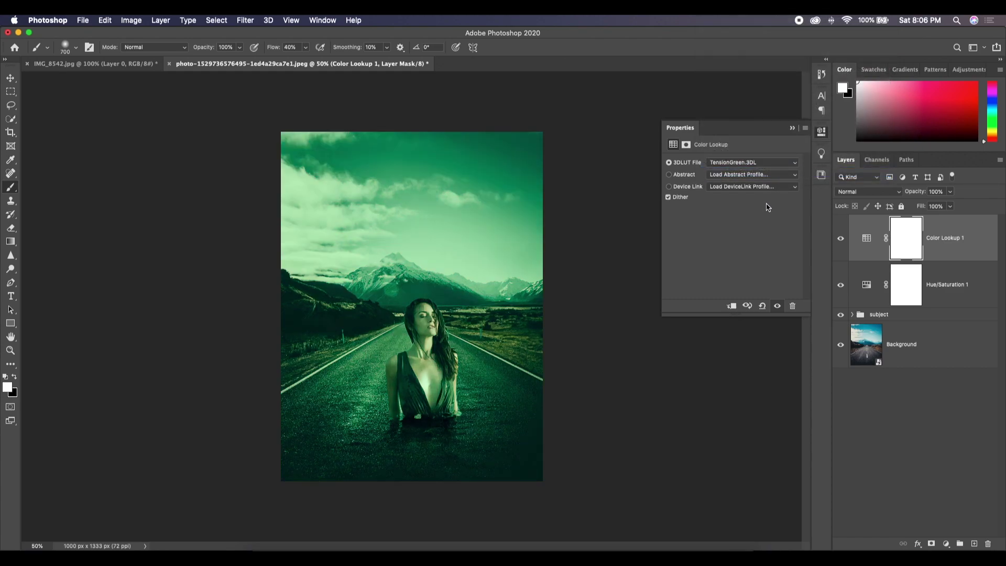
pyautogui.click(796, 163)
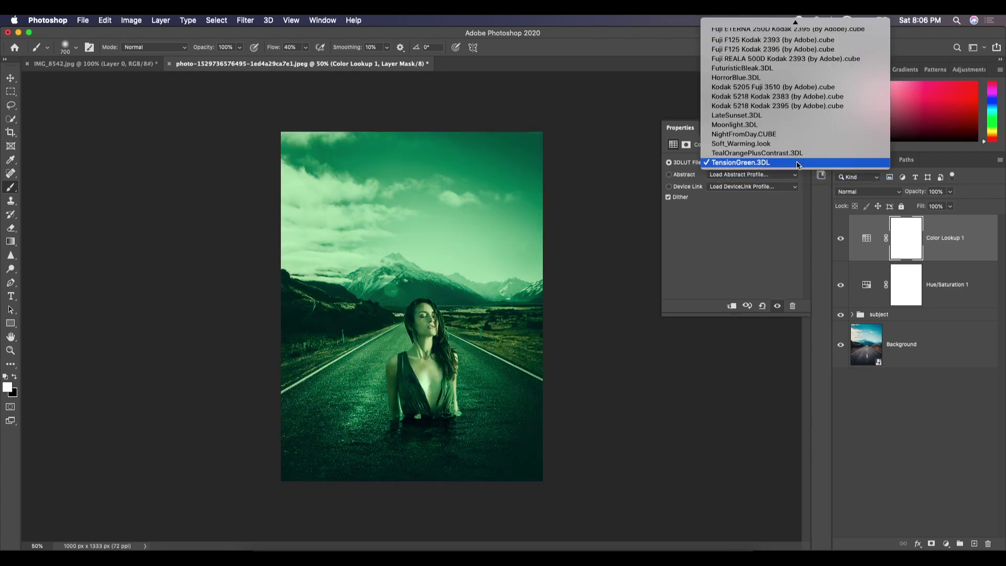
pyautogui.click(742, 116)
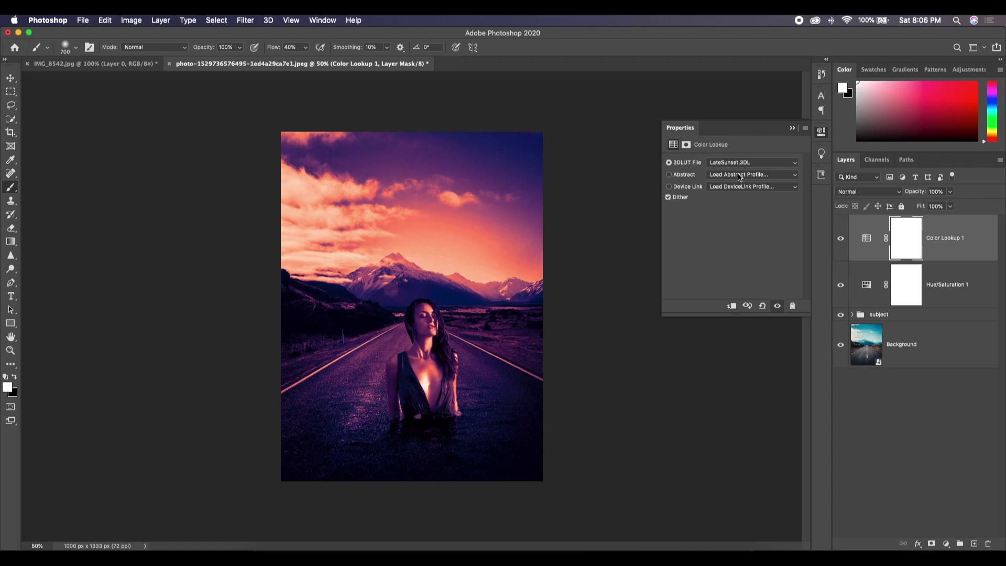
# Step: Settle on the Candlelight.CUBE LUT and keep the lookup layer's blend mode Normal
pyautogui.click(794, 164)
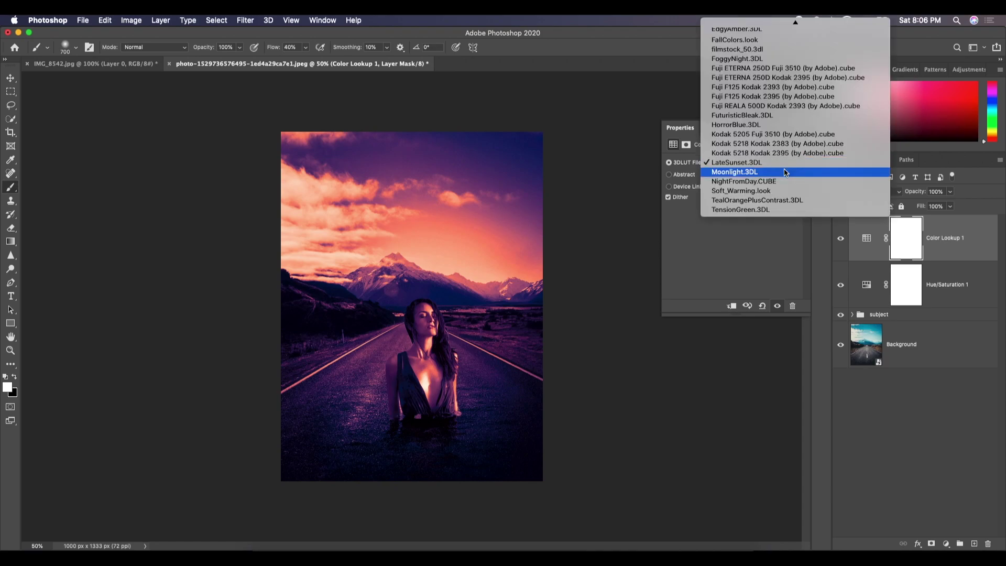
pyautogui.scroll(3, 766, 188)
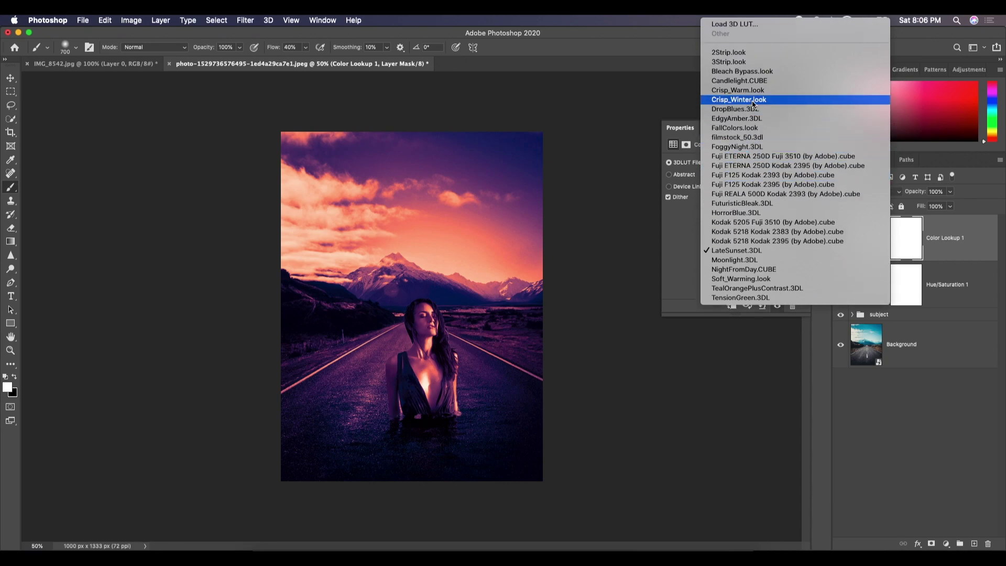
pyautogui.click(753, 104)
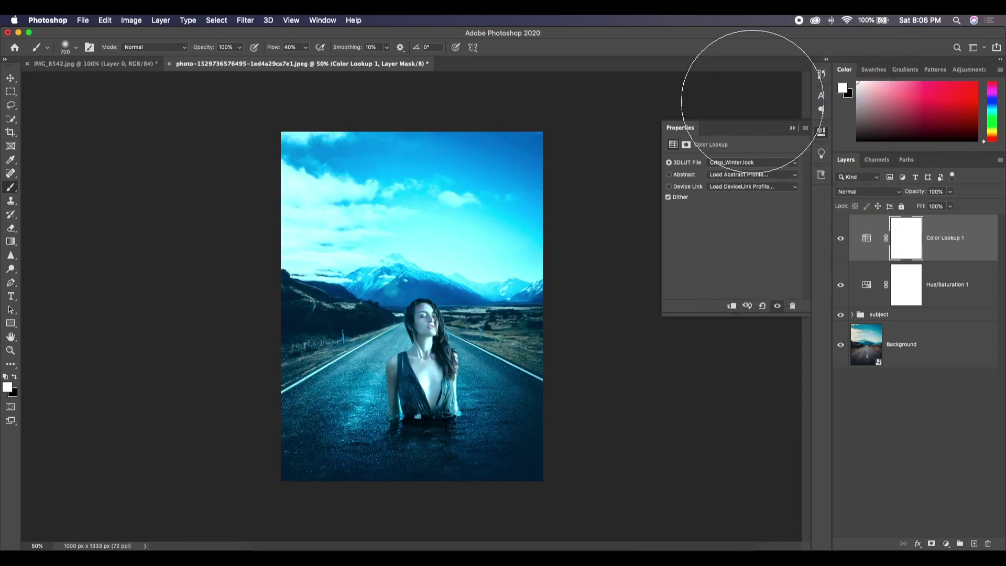
pyautogui.click(793, 165)
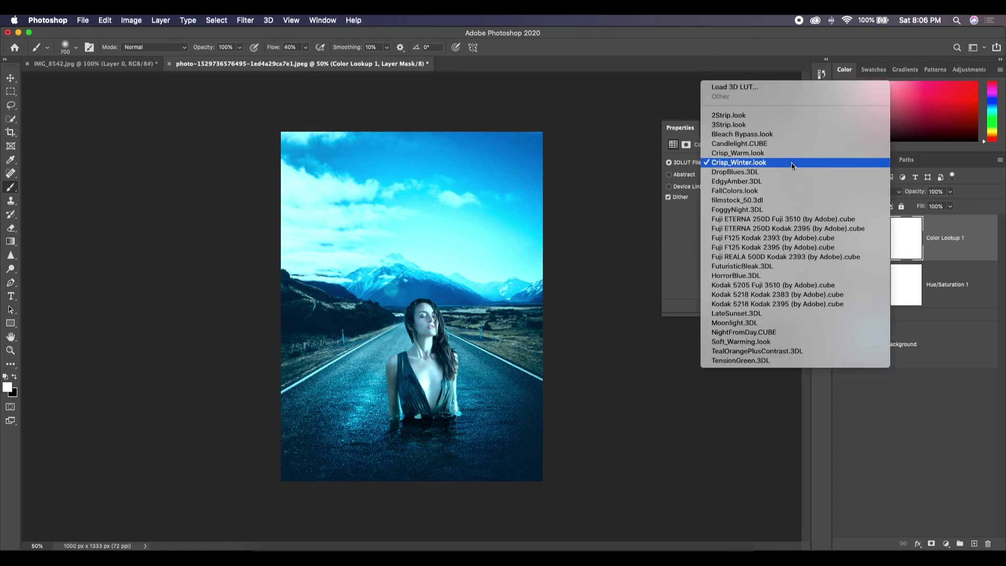
pyautogui.click(781, 143)
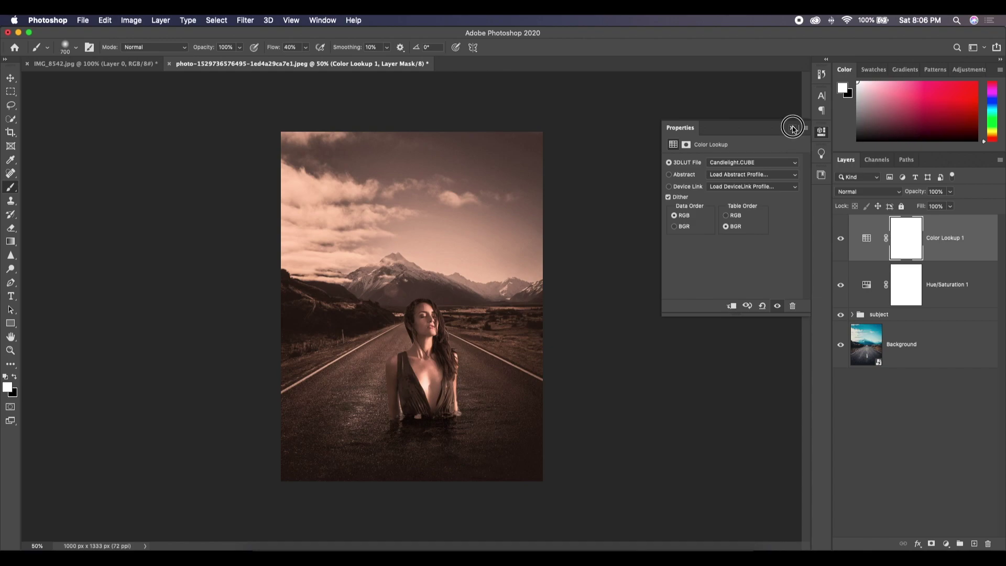
pyautogui.click(791, 128)
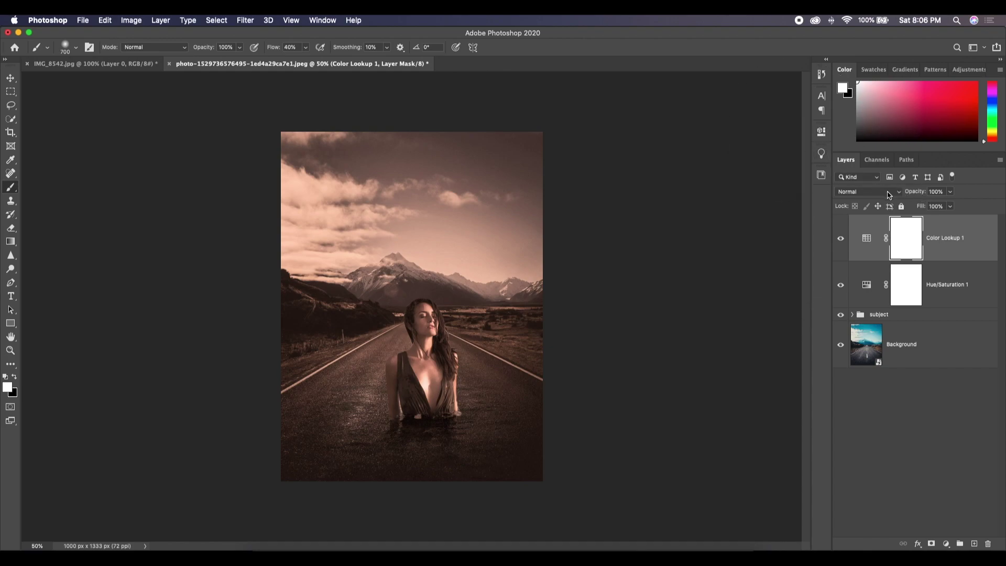
pyautogui.click(890, 194)
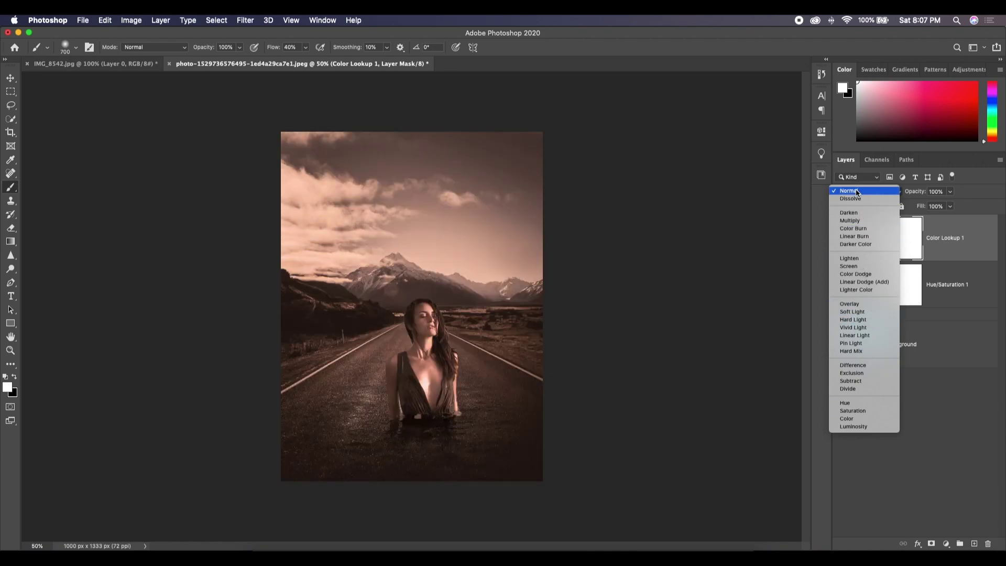
pyautogui.click(858, 190)
pyautogui.click(895, 415)
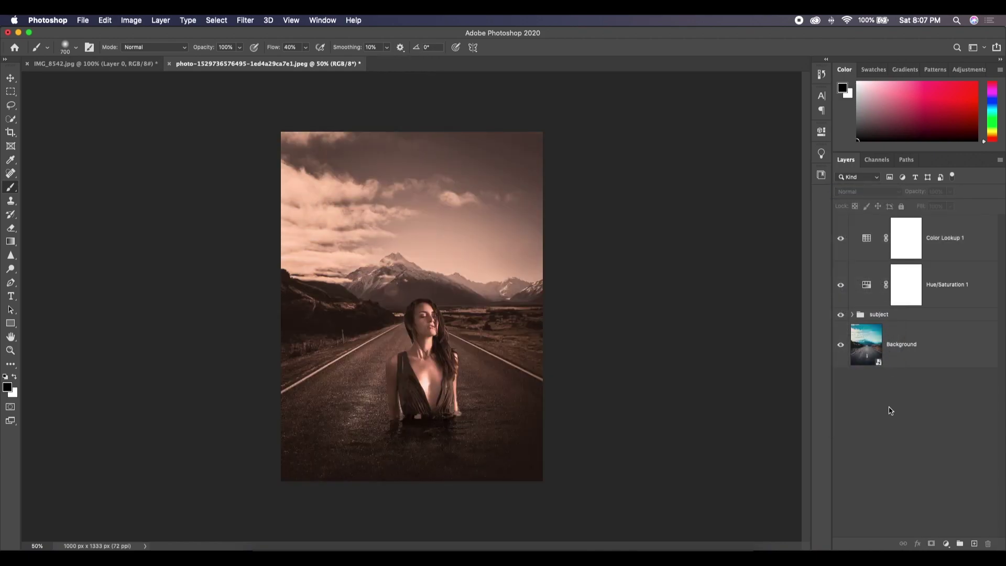
# Step: Expand the subject group and paint white on Layer 1's mask around the woman's waist
pyautogui.click(852, 314)
pyautogui.click(928, 391)
pyautogui.press('x')
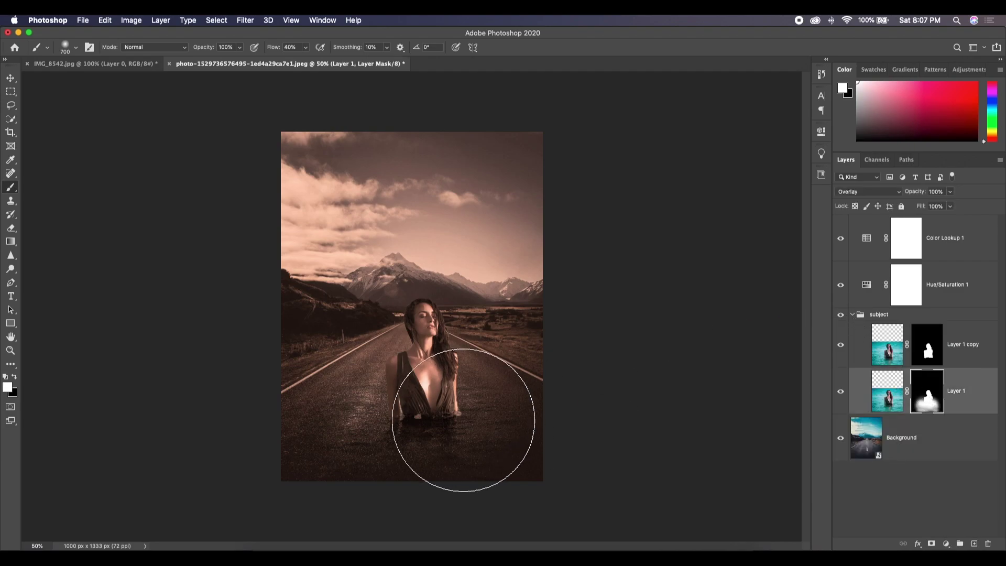
pyautogui.moveTo(464, 419); pyautogui.dragTo(468, 432)
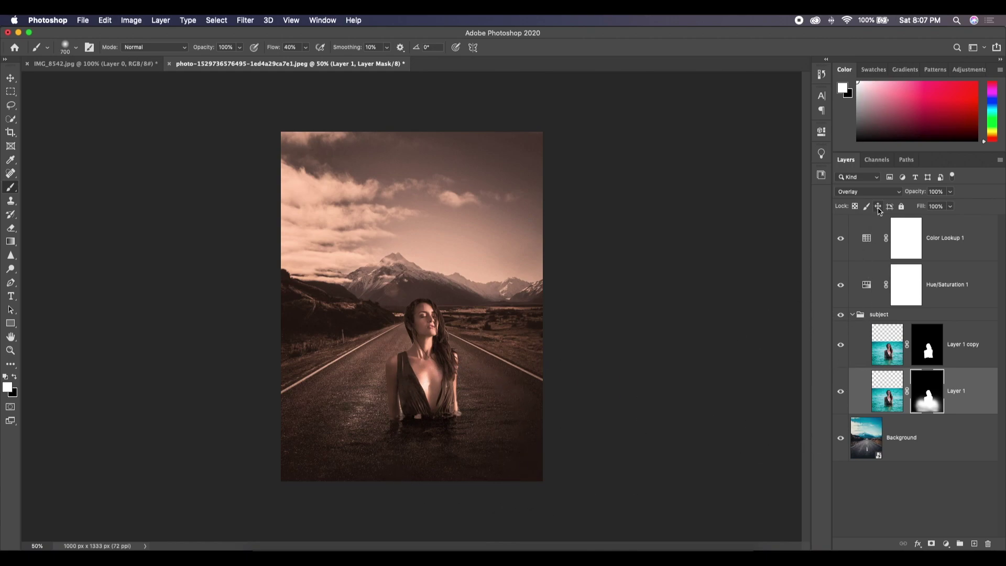
# Step: Paint water back in around her waist and left arm on Layer 1 copy's mask with a 300 px brush
pyautogui.click(927, 351)
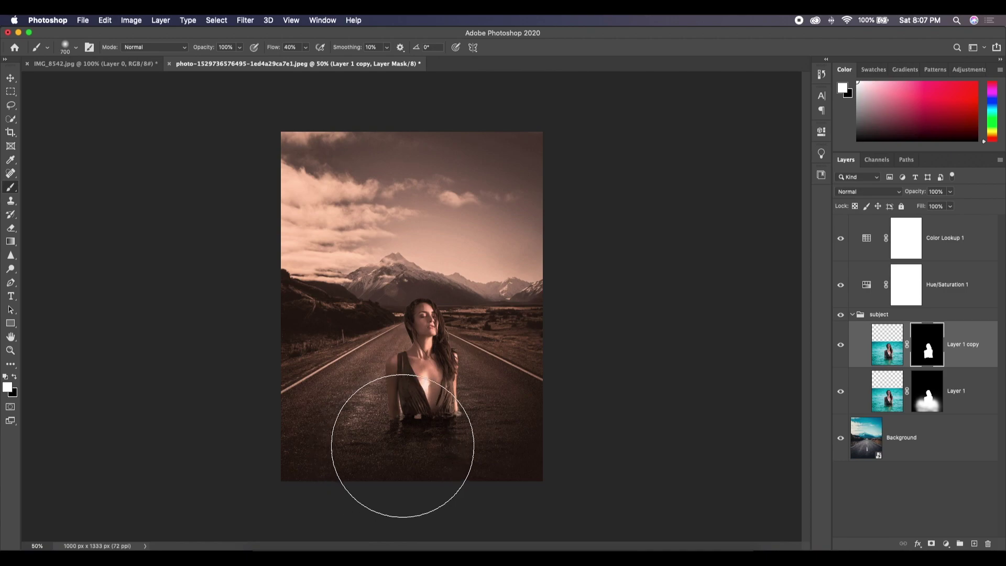
pyautogui.press('[')
pyautogui.press('[')
pyautogui.press('[')
pyautogui.press('[')
pyautogui.moveTo(461, 409); pyautogui.dragTo(460, 417)
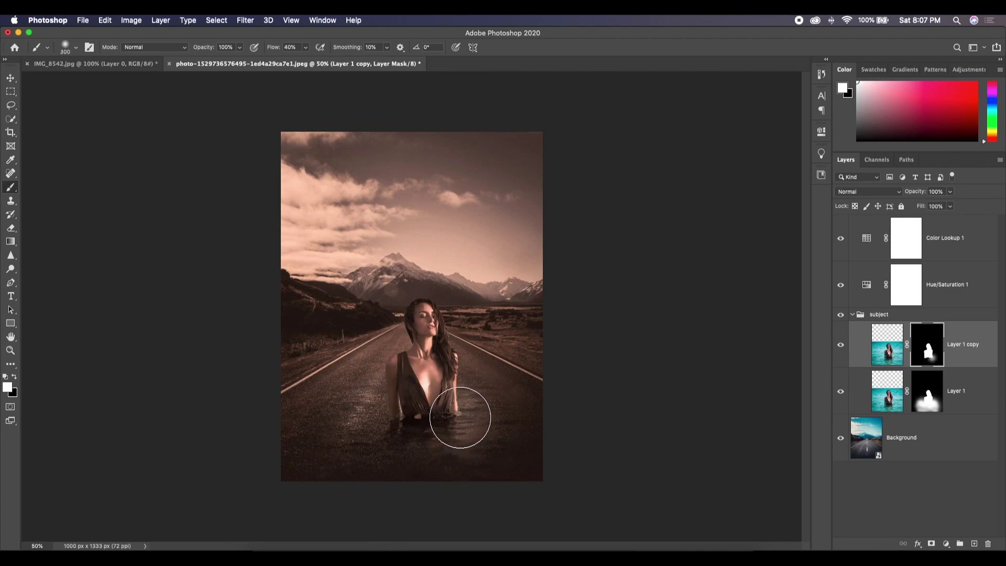
pyautogui.click(434, 419)
pyautogui.moveTo(389, 413); pyautogui.dragTo(385, 400)
pyautogui.click(372, 396)
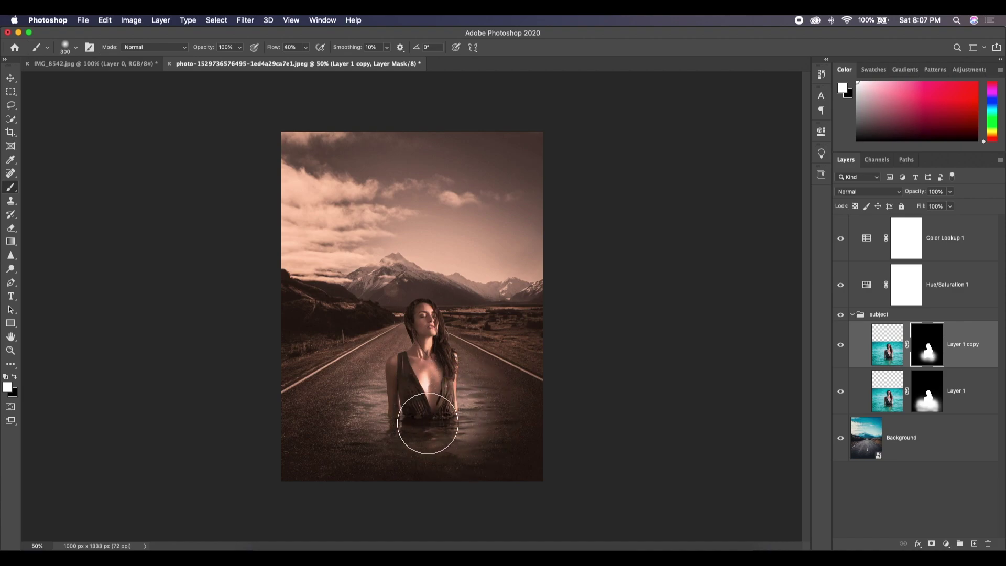
pyautogui.click(371, 415)
pyautogui.click(360, 402)
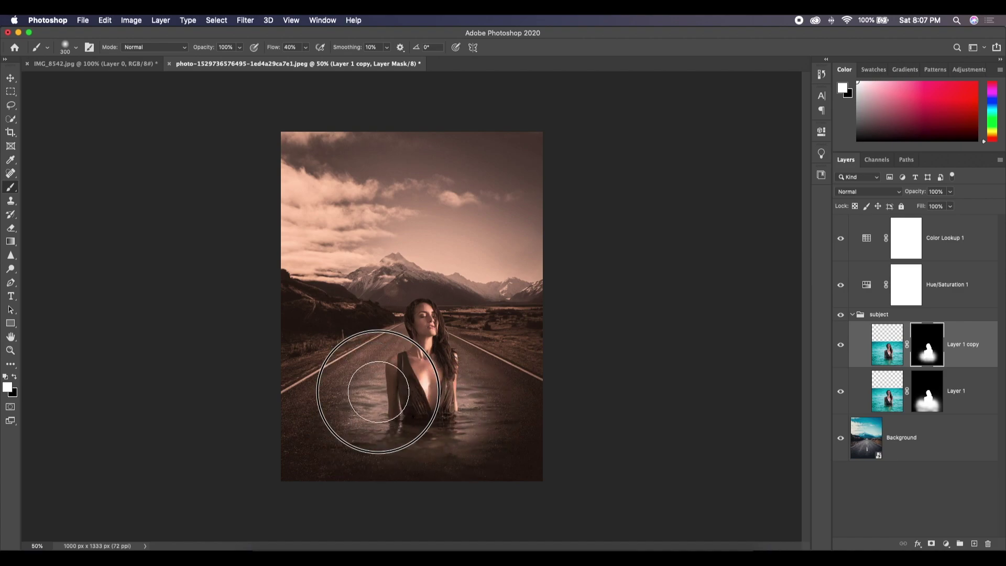
pyautogui.click(363, 402)
pyautogui.click(352, 402)
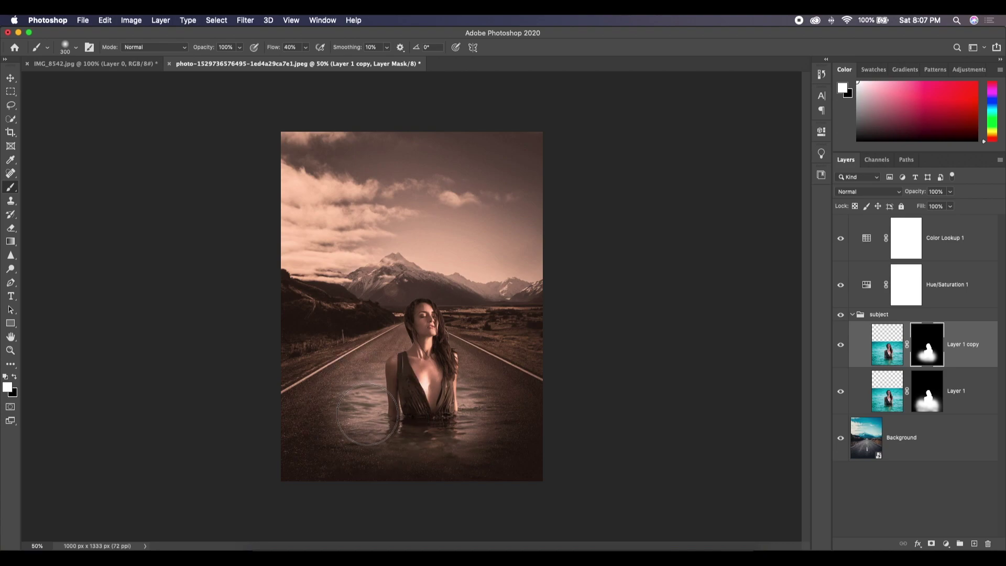
pyautogui.click(422, 424)
pyautogui.click(485, 419)
pyautogui.click(470, 406)
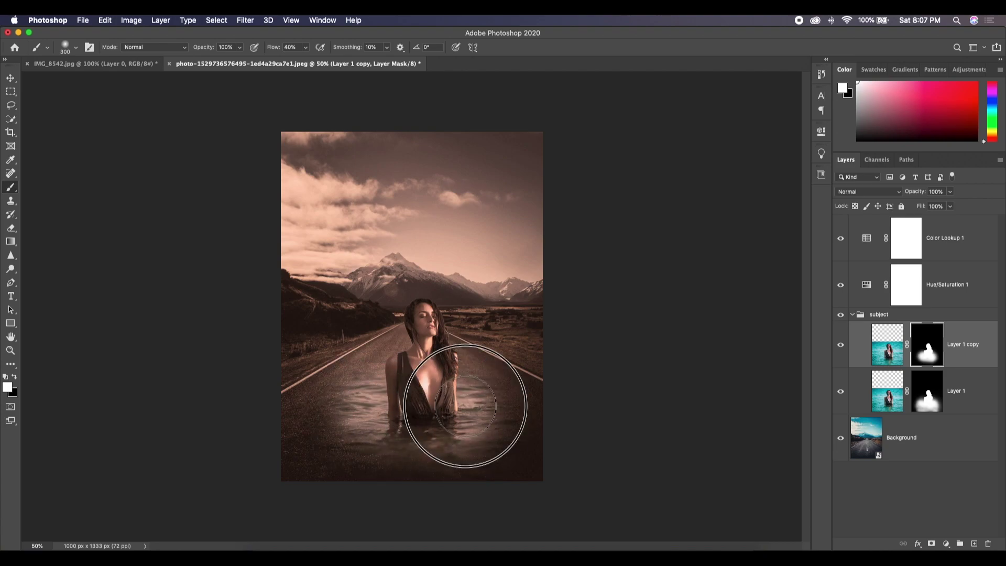
pyautogui.click(394, 393)
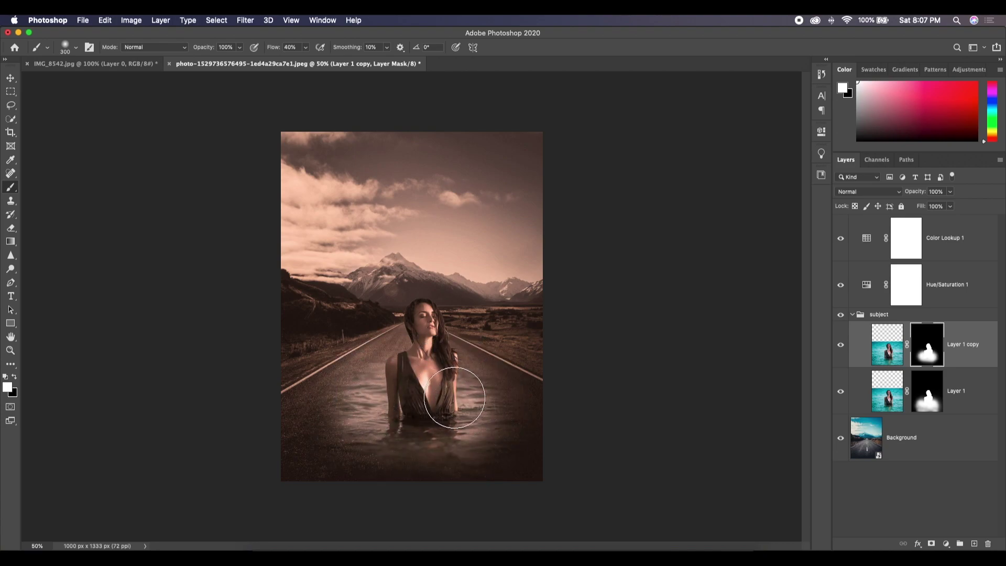
# Step: Spread more water across the road below her on Layer 1's mask with a 400 px brush
pyautogui.click(920, 401)
pyautogui.press(']')
pyautogui.moveTo(494, 444)
pyautogui.mouseDown()
pyautogui.moveTo(395, 449)
pyautogui.moveTo(349, 431)
pyautogui.moveTo(355, 411)
pyautogui.moveTo(377, 400)
pyautogui.moveTo(482, 401)
pyautogui.moveTo(478, 382)
pyautogui.mouseUp()
pyautogui.click(359, 433)
pyautogui.click(463, 447)
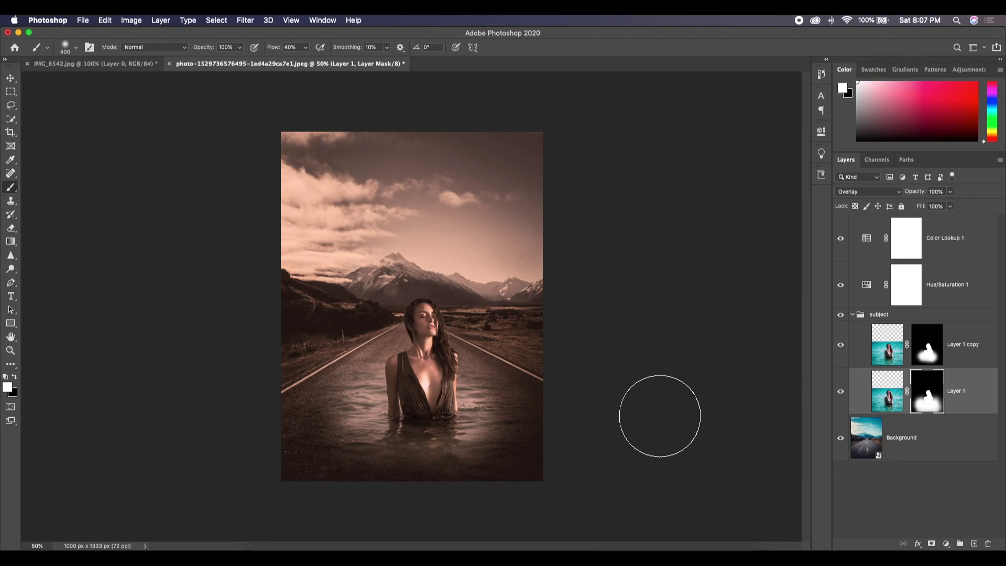
pyautogui.click(853, 315)
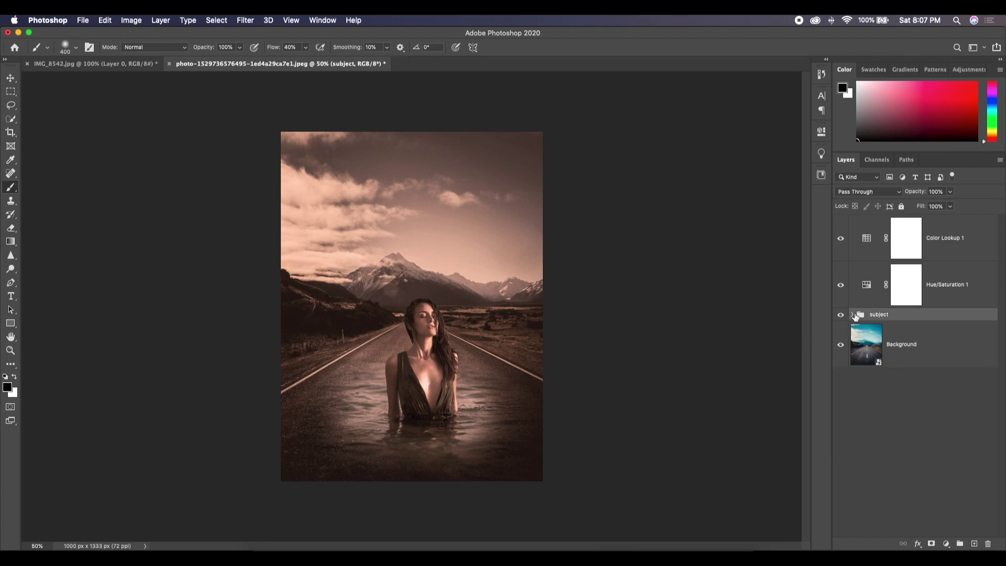
pyautogui.click(864, 238)
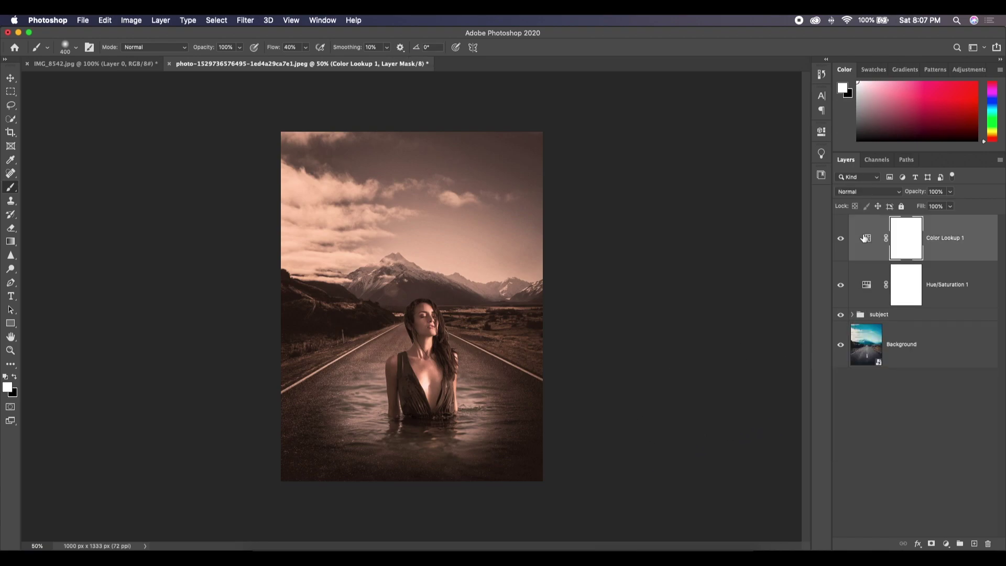
pyautogui.press('super+plus')
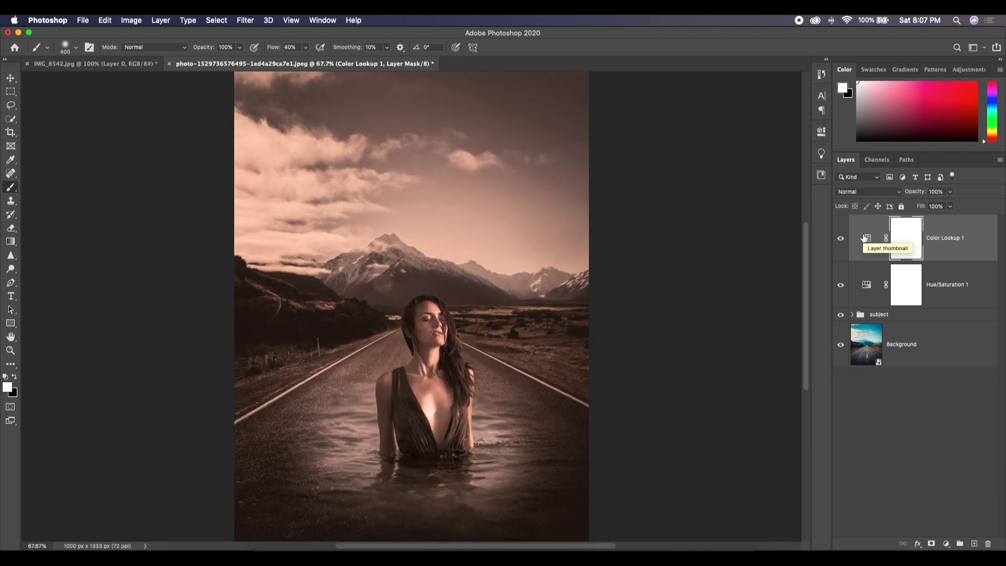